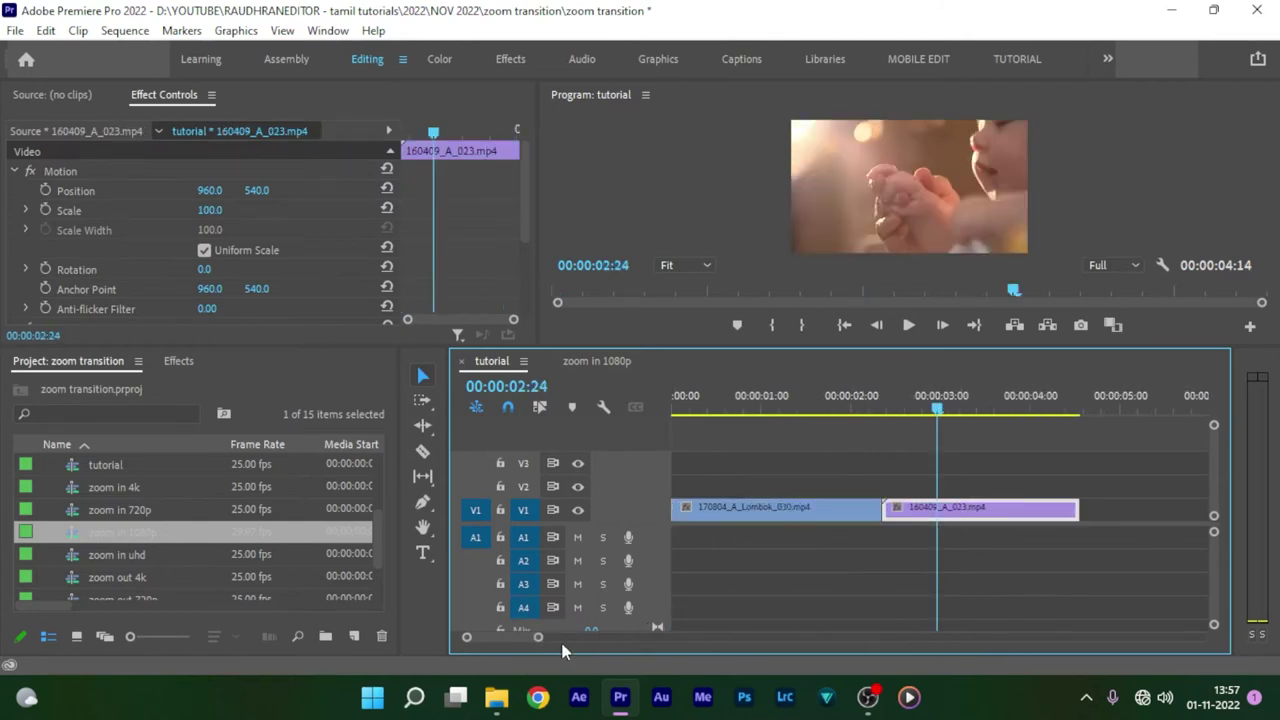
Zoom the timeline in on the Lombok and baby clips and park the playhead at 00:00:03:17
left_click_drag(538, 642, 529, 638)
left_click(761, 410)
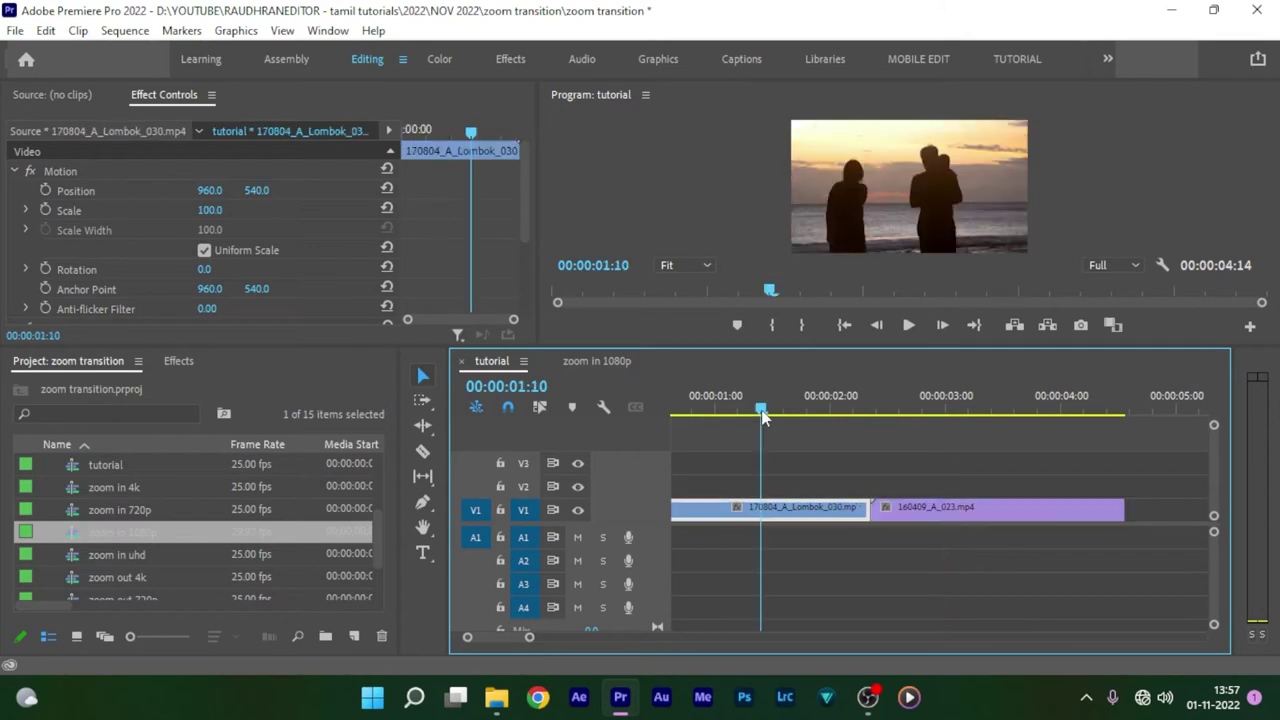
key("Home")
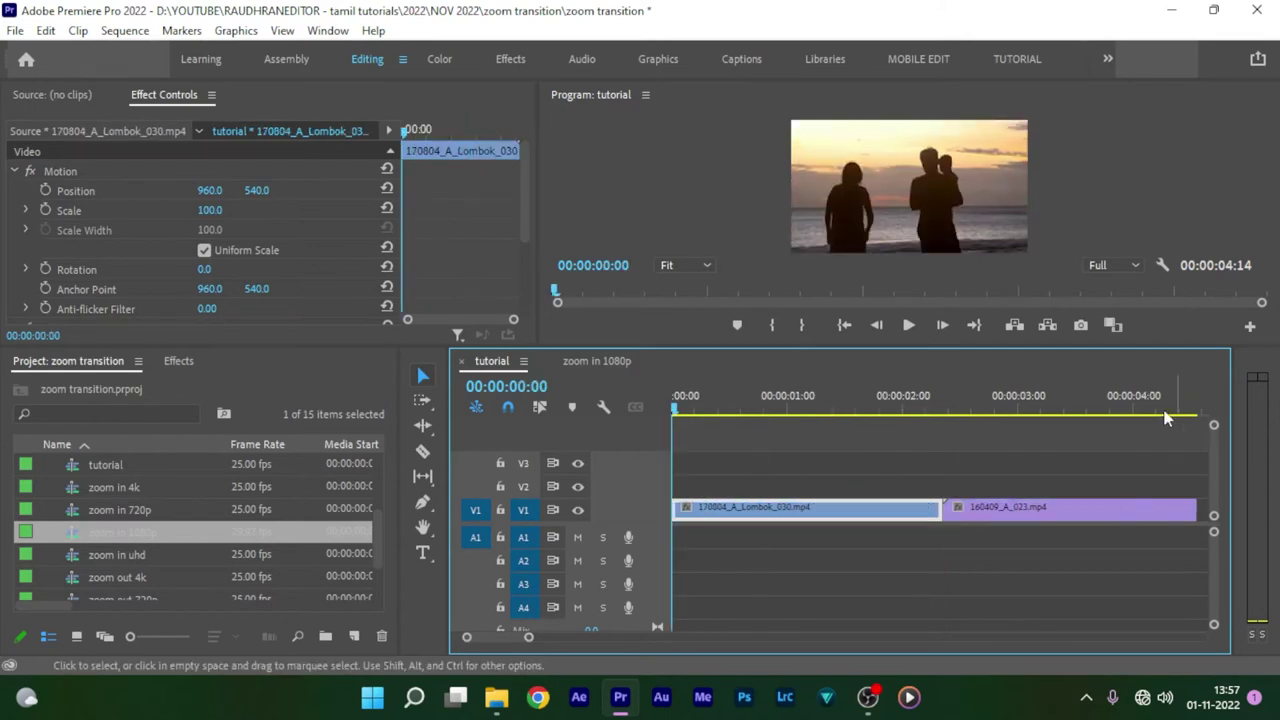
left_click(1096, 410)
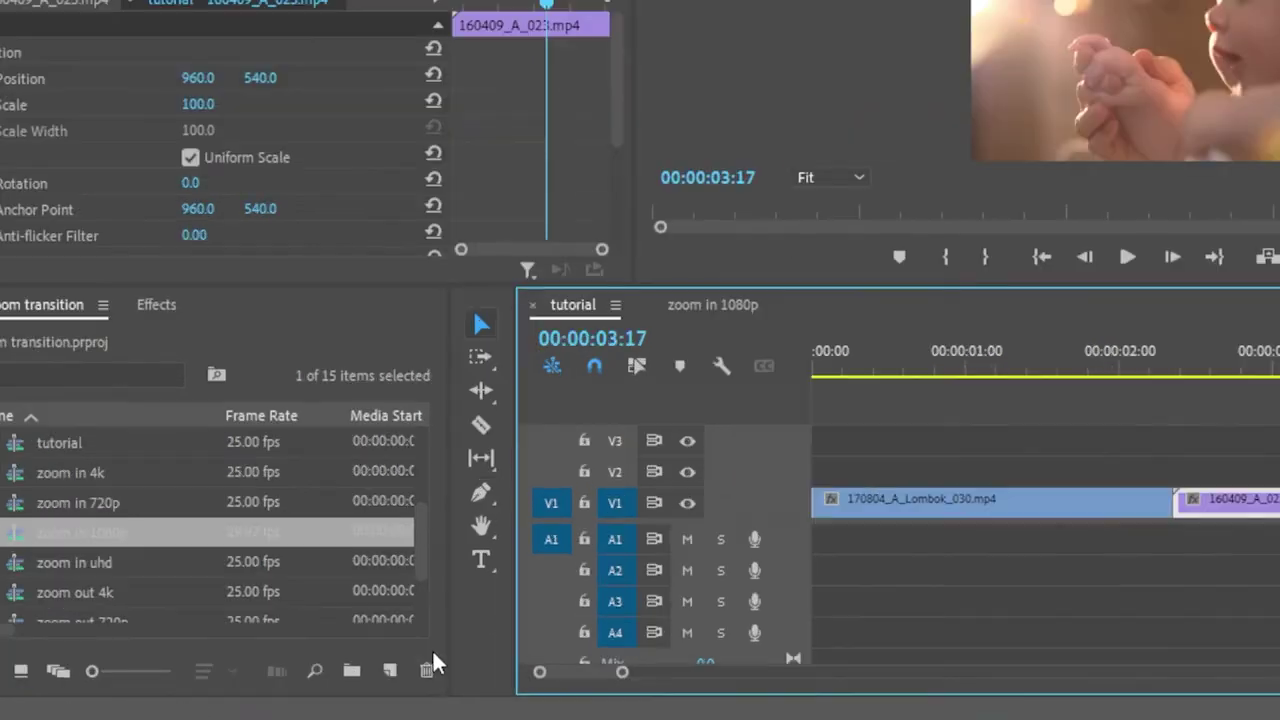
Create a 1920×1080 adjustment layer and place it on V2 over the cut
left_click(354, 636)
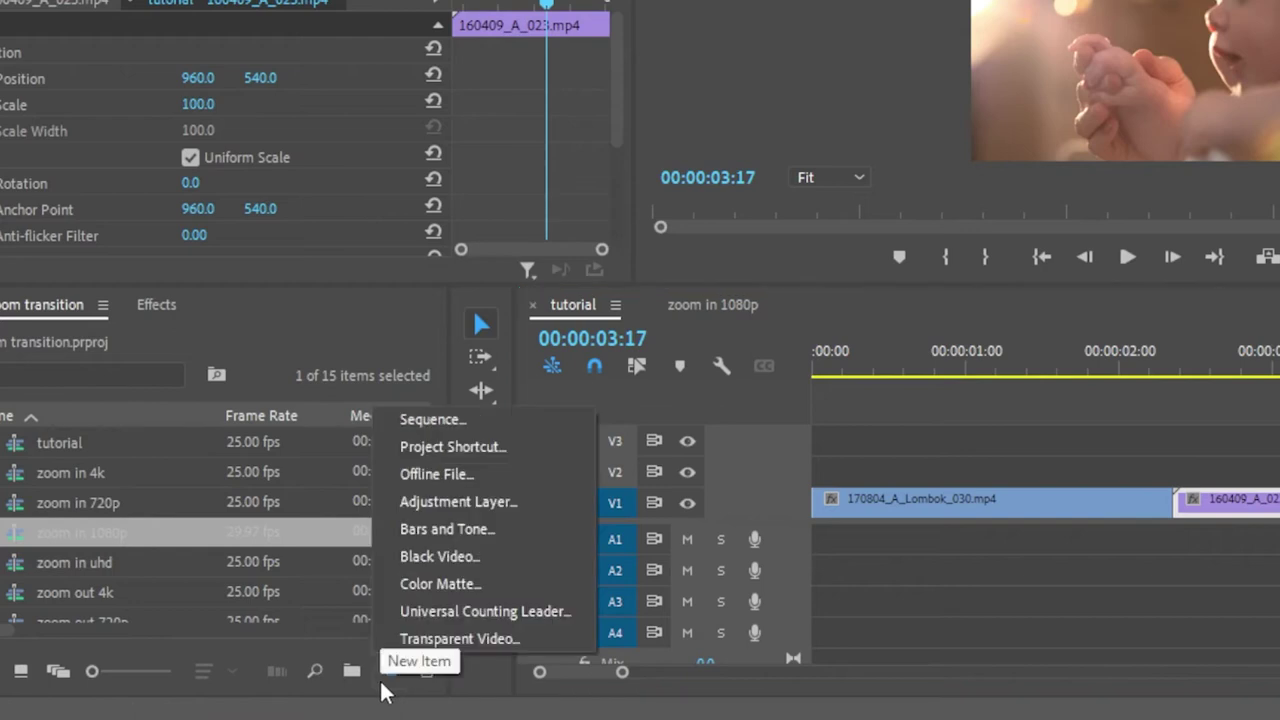
left_click(456, 501)
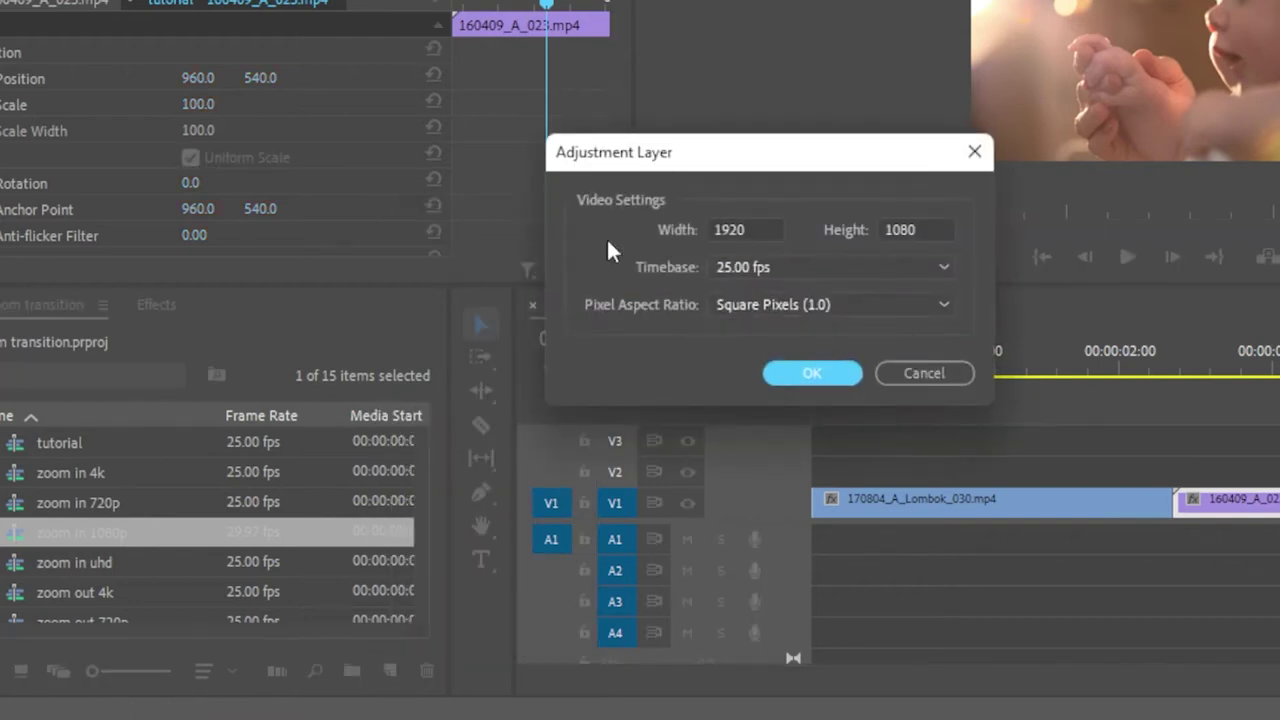
left_click(783, 370)
left_click_drag(54, 434, 1090, 465)
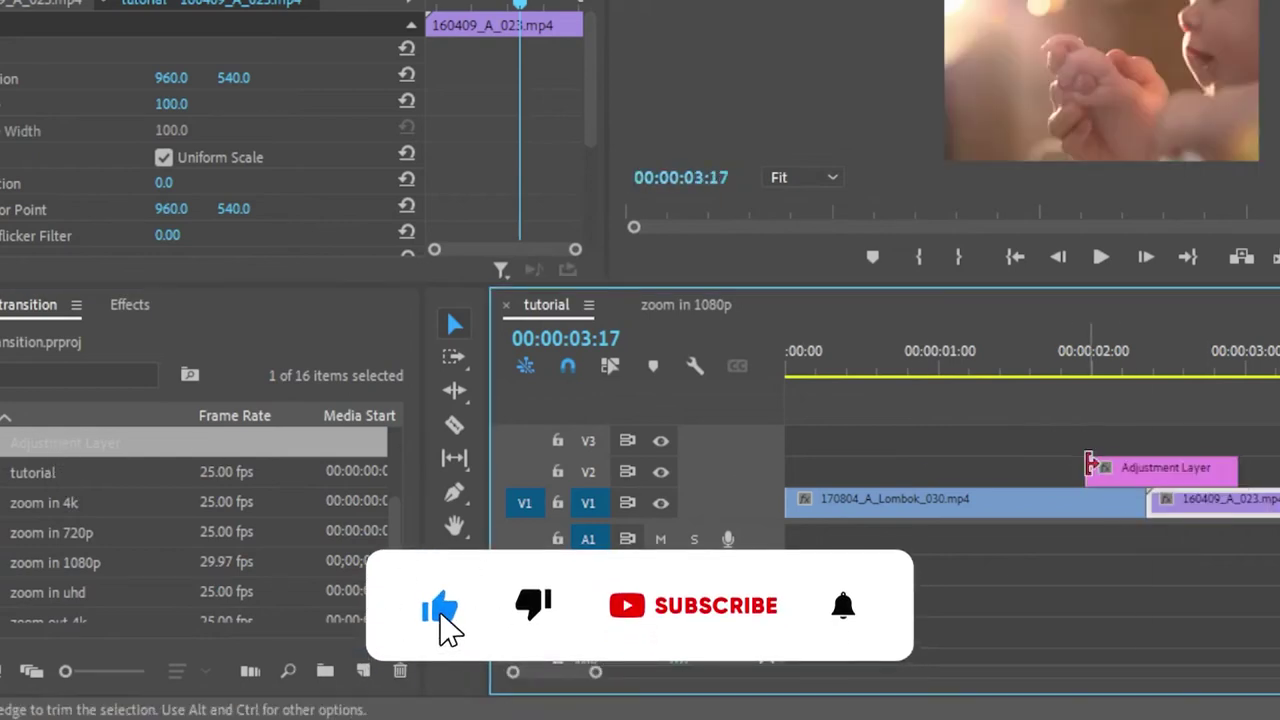
Trim the adjustment layer to start at 00:00:02:04 just past the cut, with a copy on V3
key("Up")
key("Right")
key("Right")
key("Right")
key("Right")
key("Right")
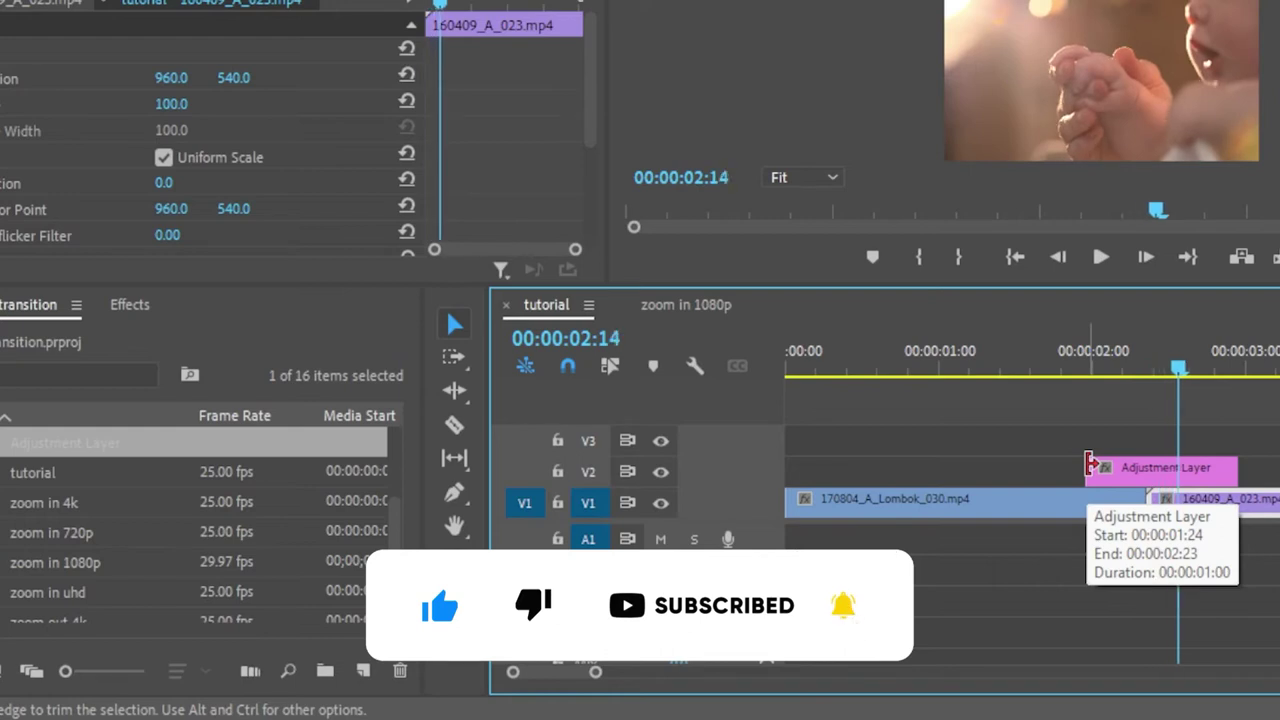
left_click_drag(1234, 468, 1172, 468)
key("Left")
key("Left")
key("Left")
key("Left")
key("Left")
key("Left")
key("Left")
key("Left")
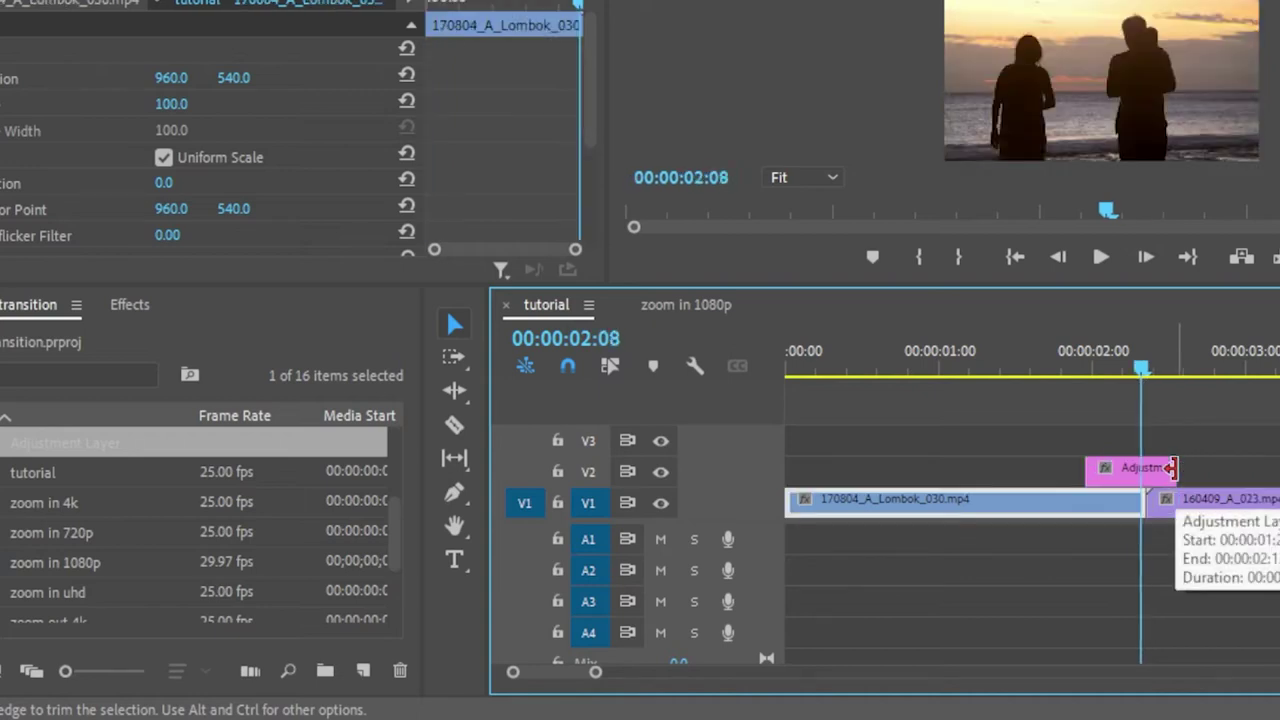
key("Left")
key("Left")
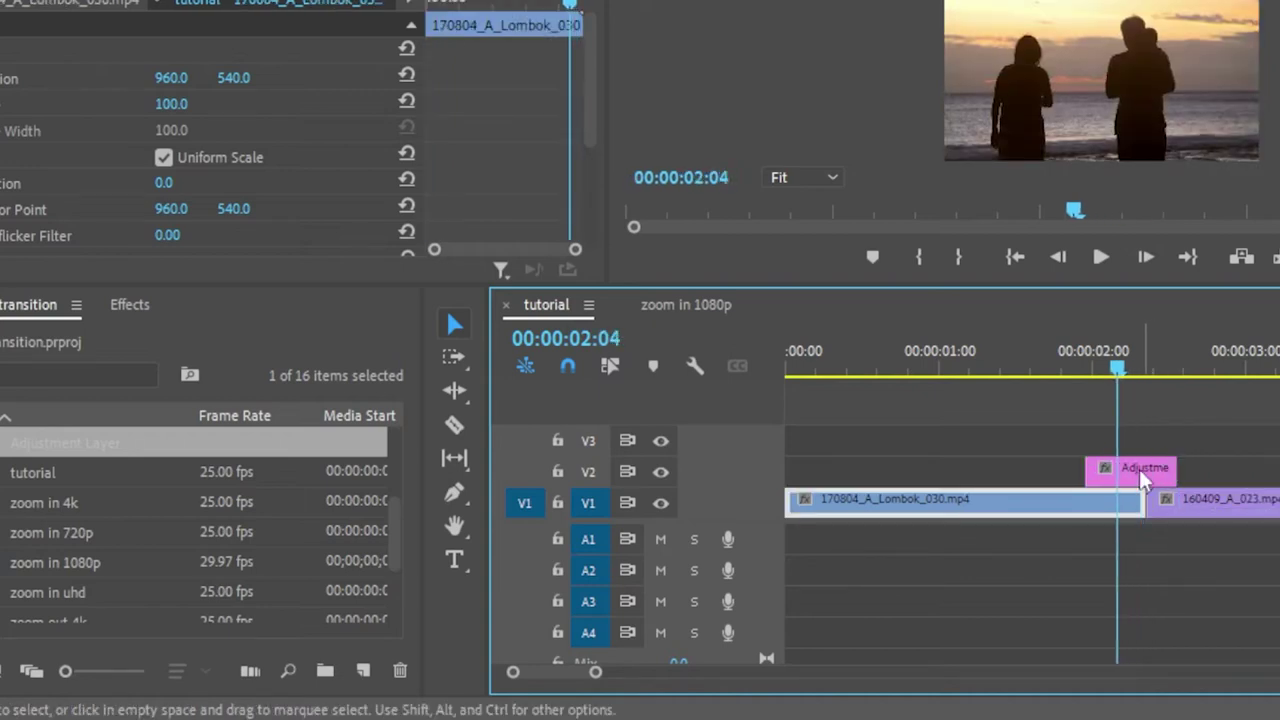
left_click_drag(1079, 462, 1148, 476)
left_click(1136, 478)
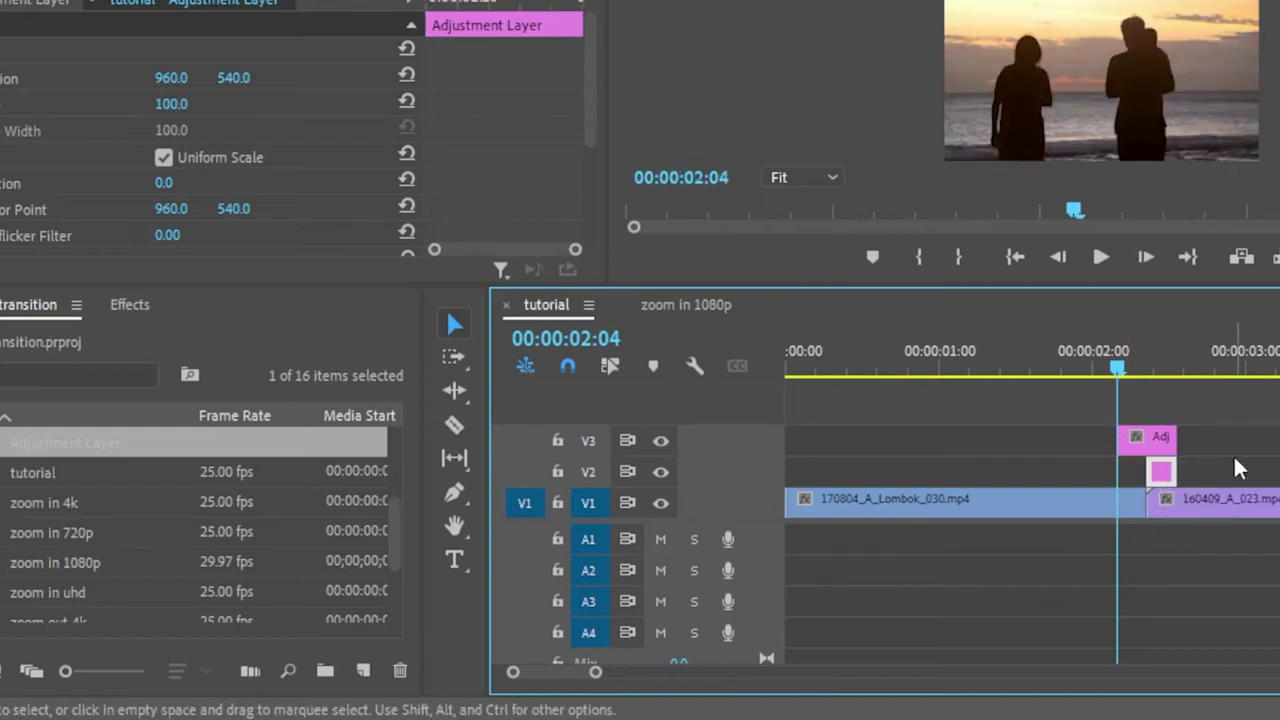
left_click(1207, 457)
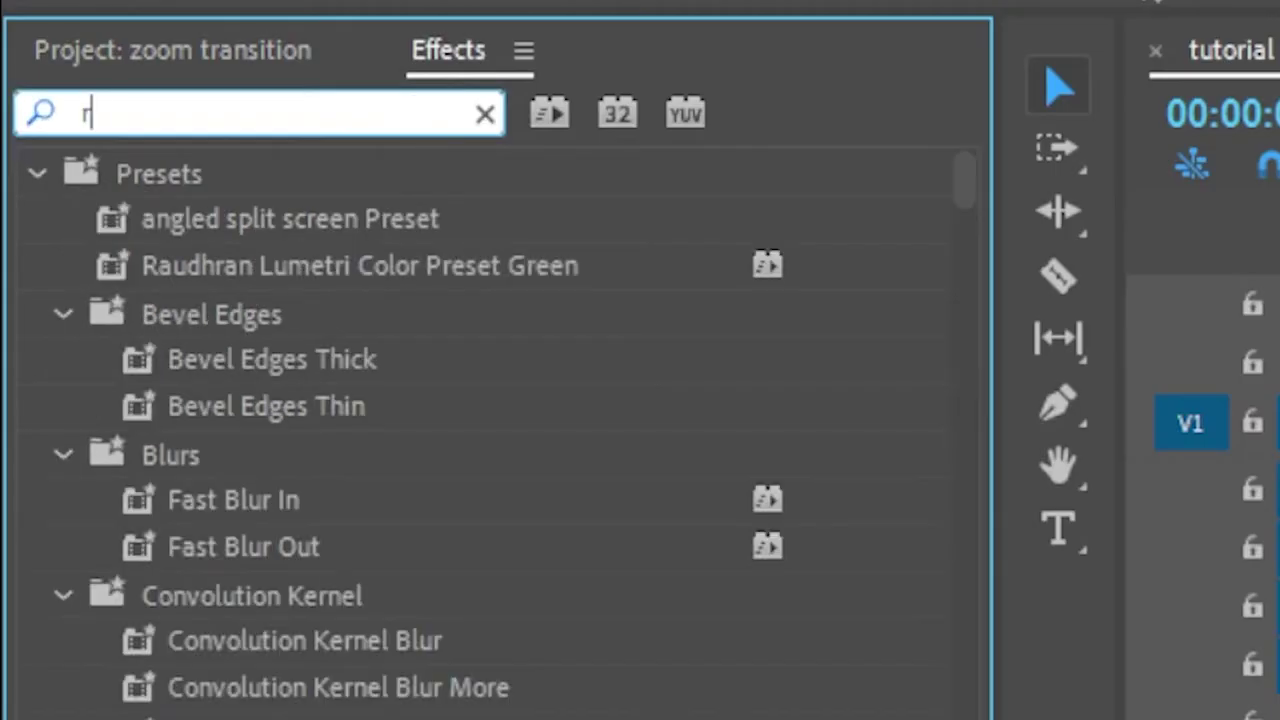
Apply Replicate to the V2 adjustment layer with Count set to 3
type("eplica")
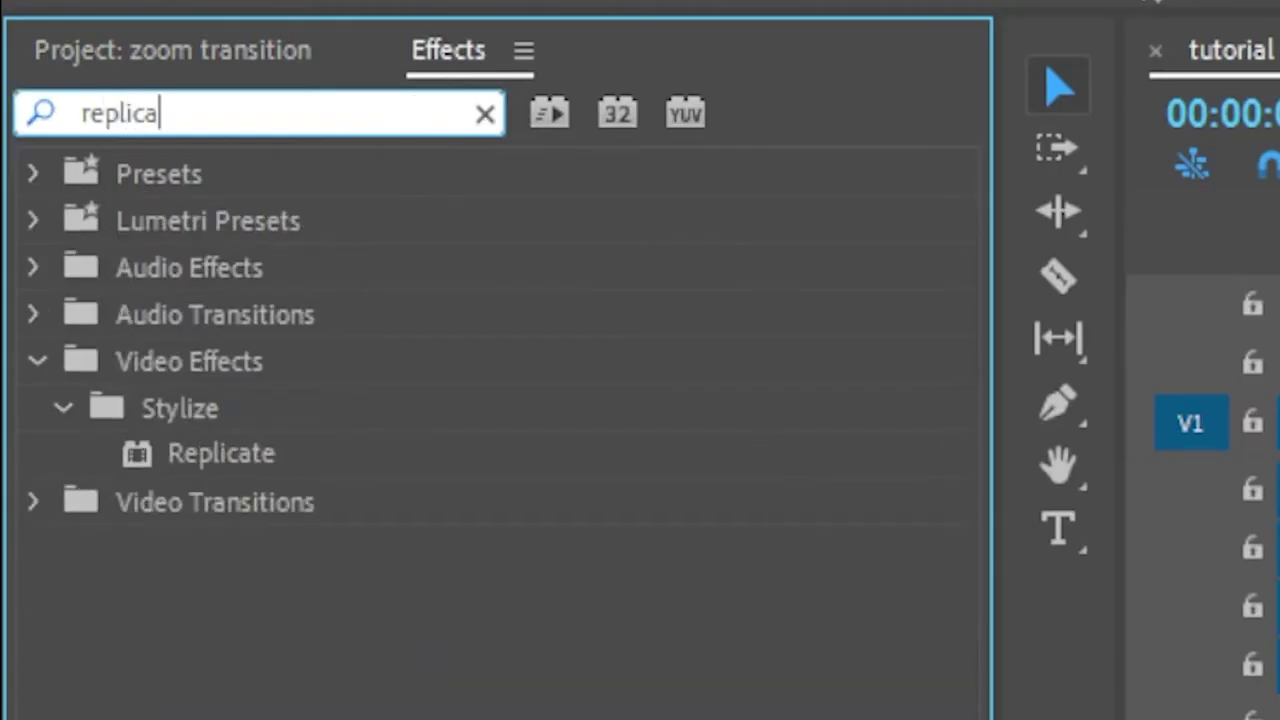
left_click_drag(180, 466, 954, 486)
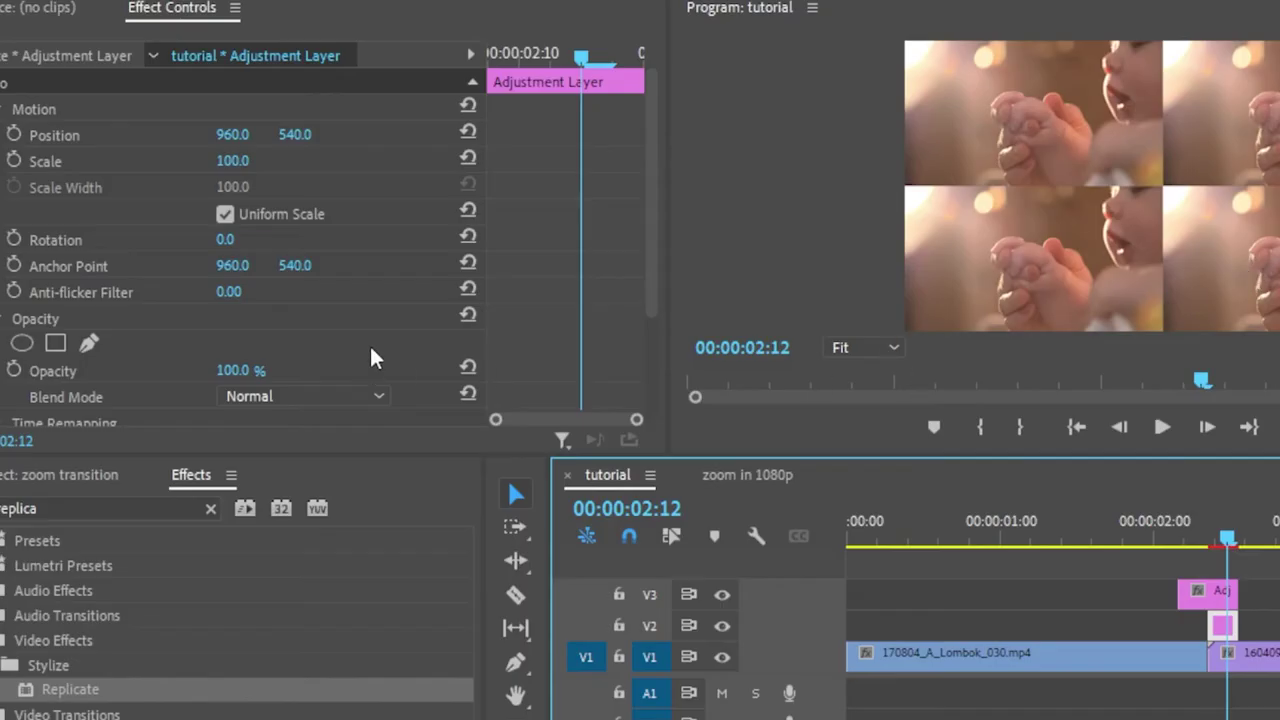
scroll(512, 276, "down", 3)
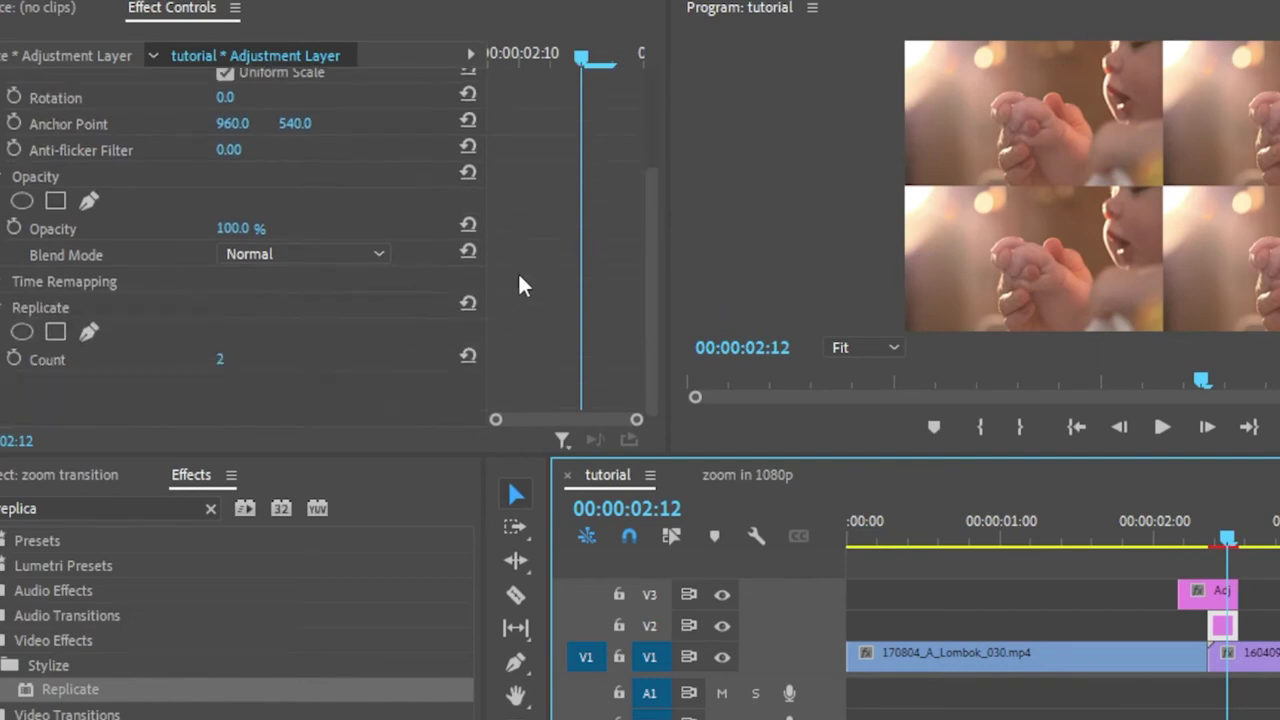
left_click(238, 365)
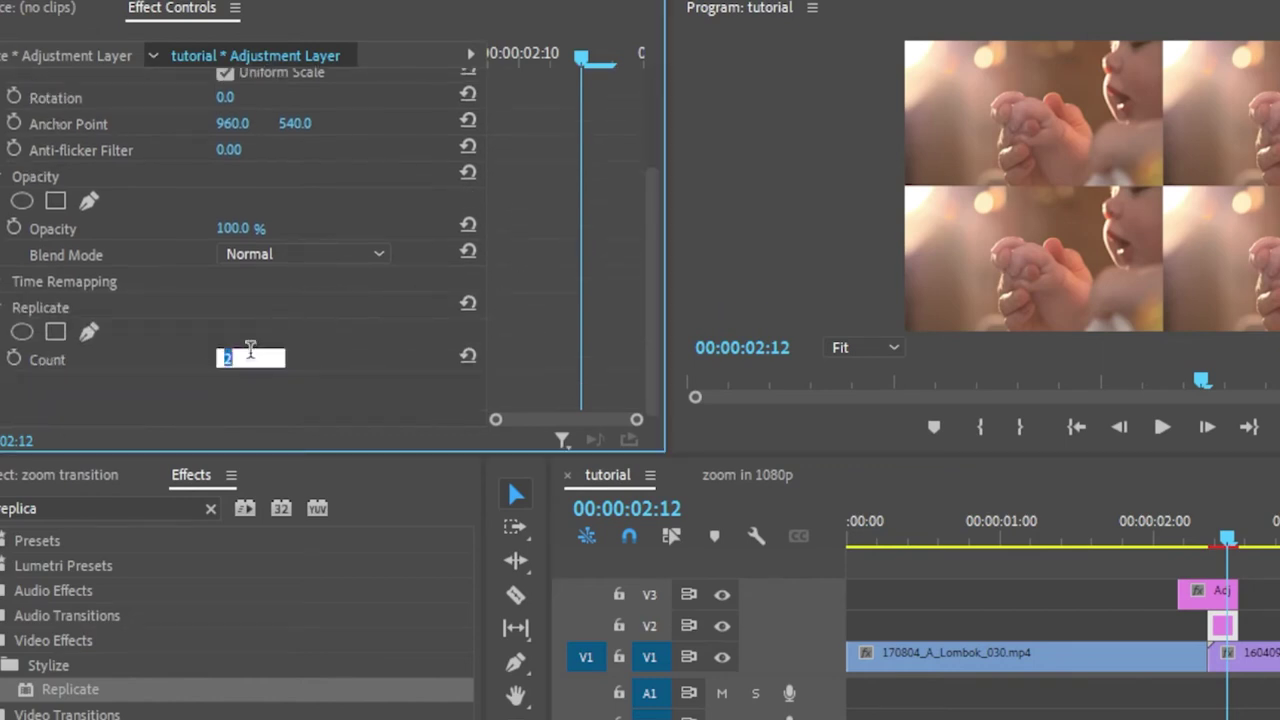
key("Return")
left_click(102, 506)
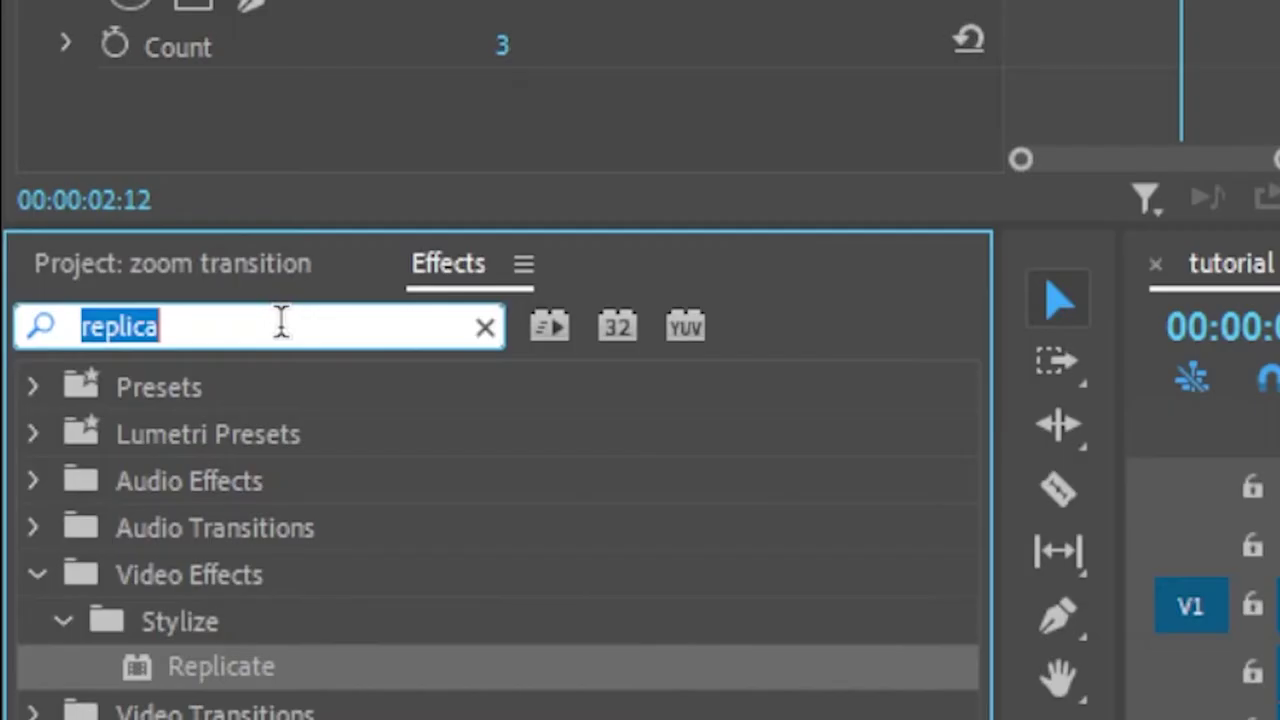
type("mirror")
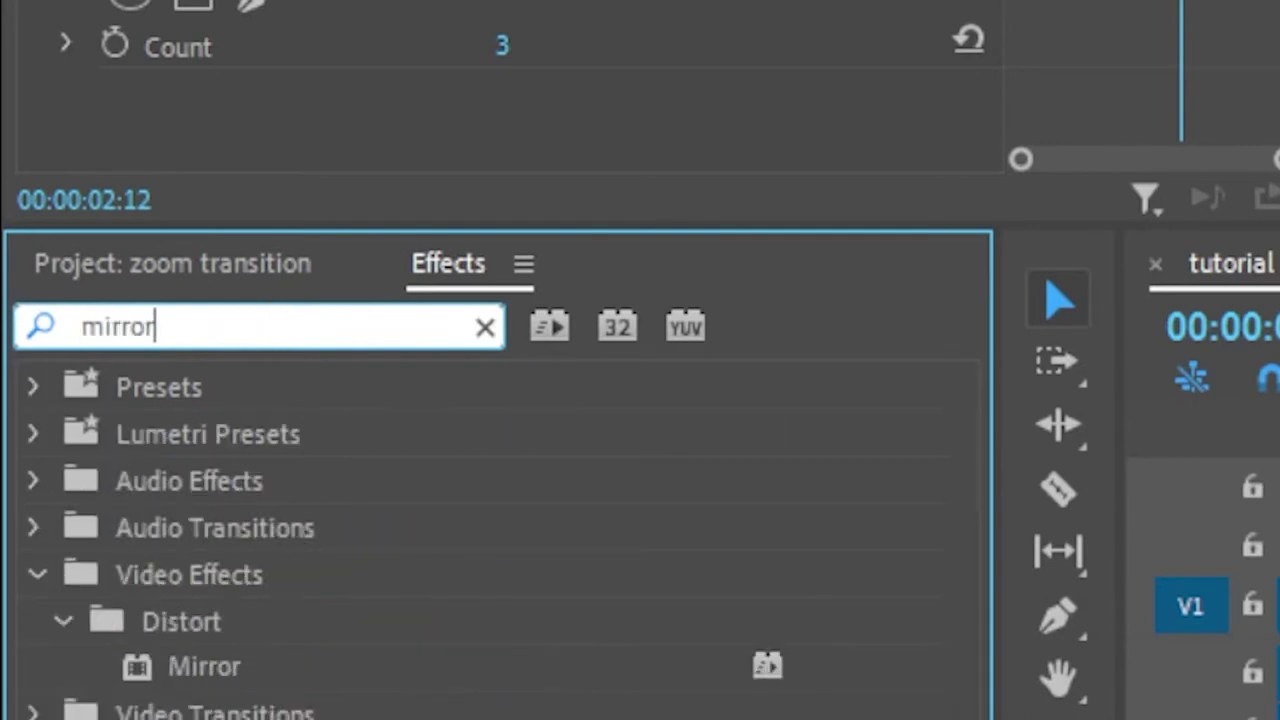
Add a first Mirror effect with Reflection Center X at 1280
left_click_drag(192, 670, 957, 563)
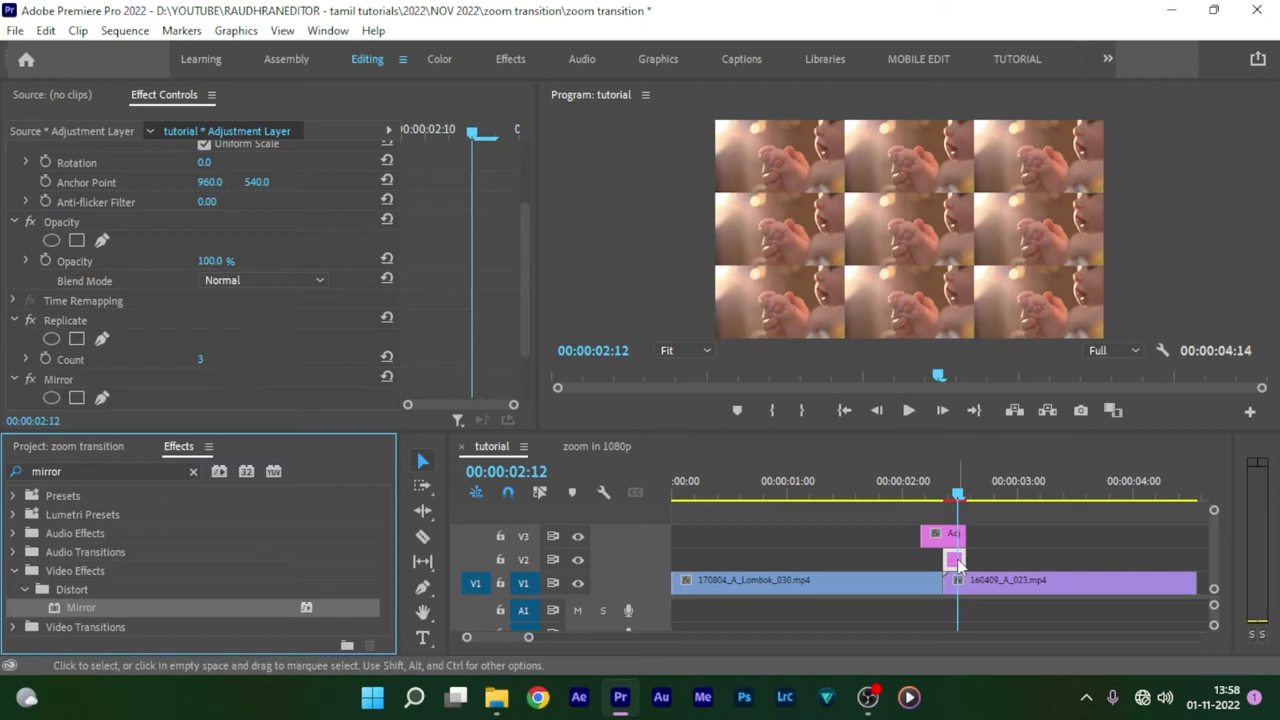
scroll(499, 266, "down", 2)
left_click(218, 338)
type("1270")
key("Return")
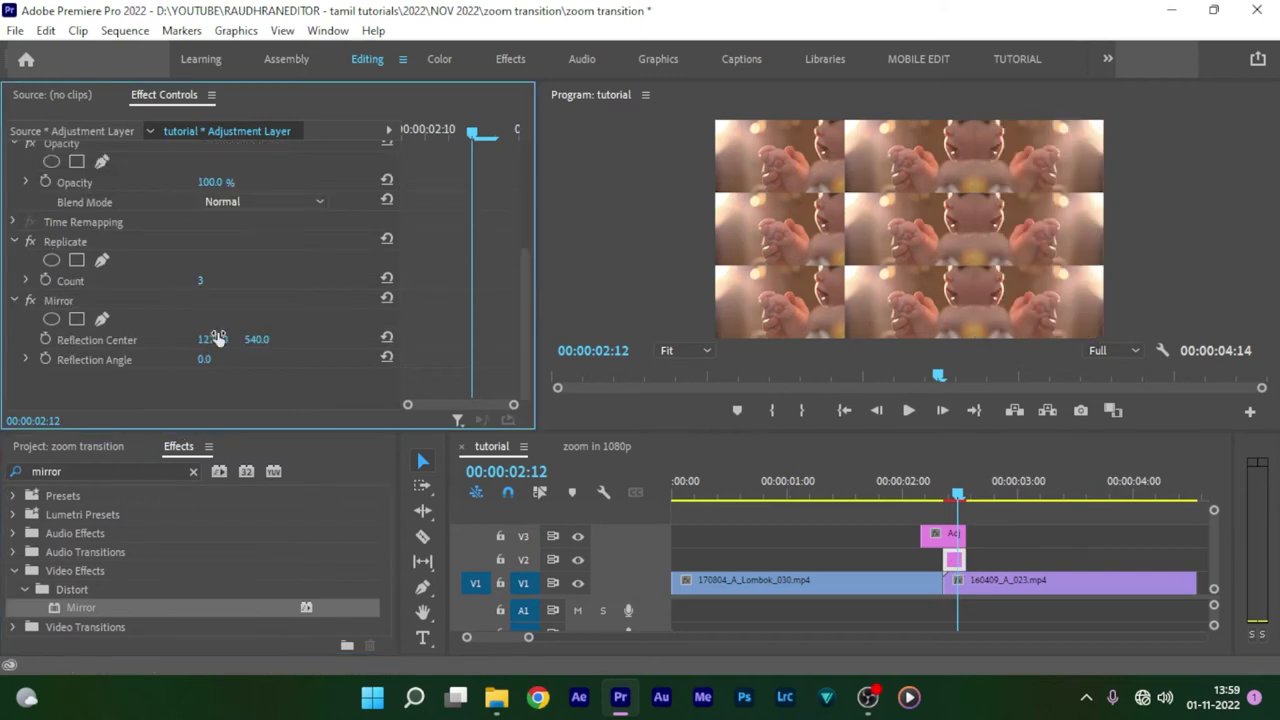
left_click(218, 335)
type("1280")
key("Return")
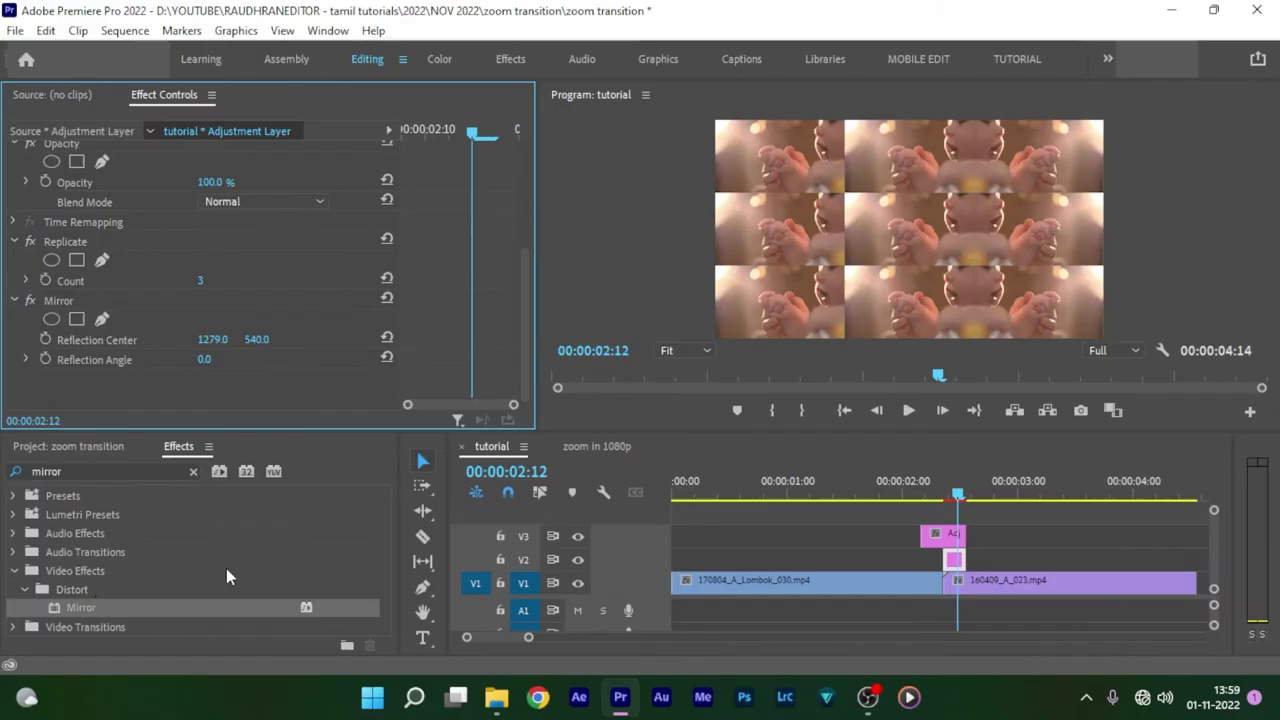
Add a second Mirror with a 90° Reflection Angle and Reflection Center Y 719
left_click_drag(86, 607, 155, 395)
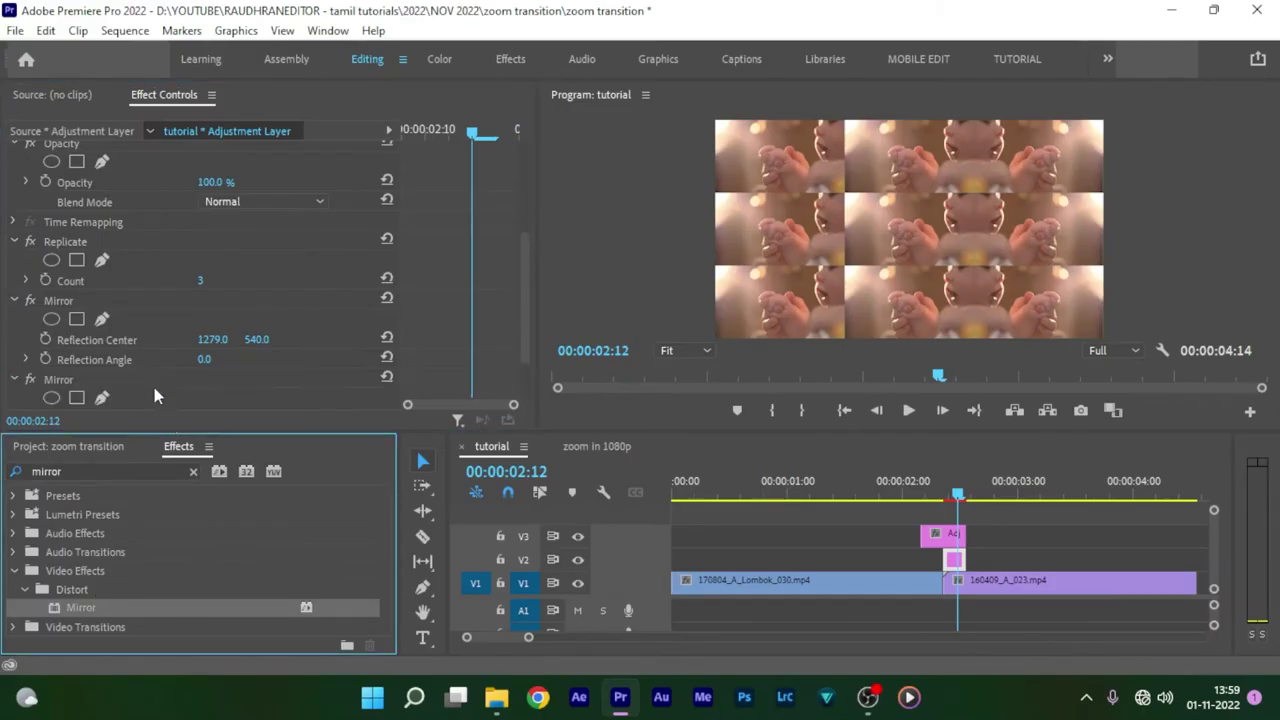
scroll(265, 377, "down", 3)
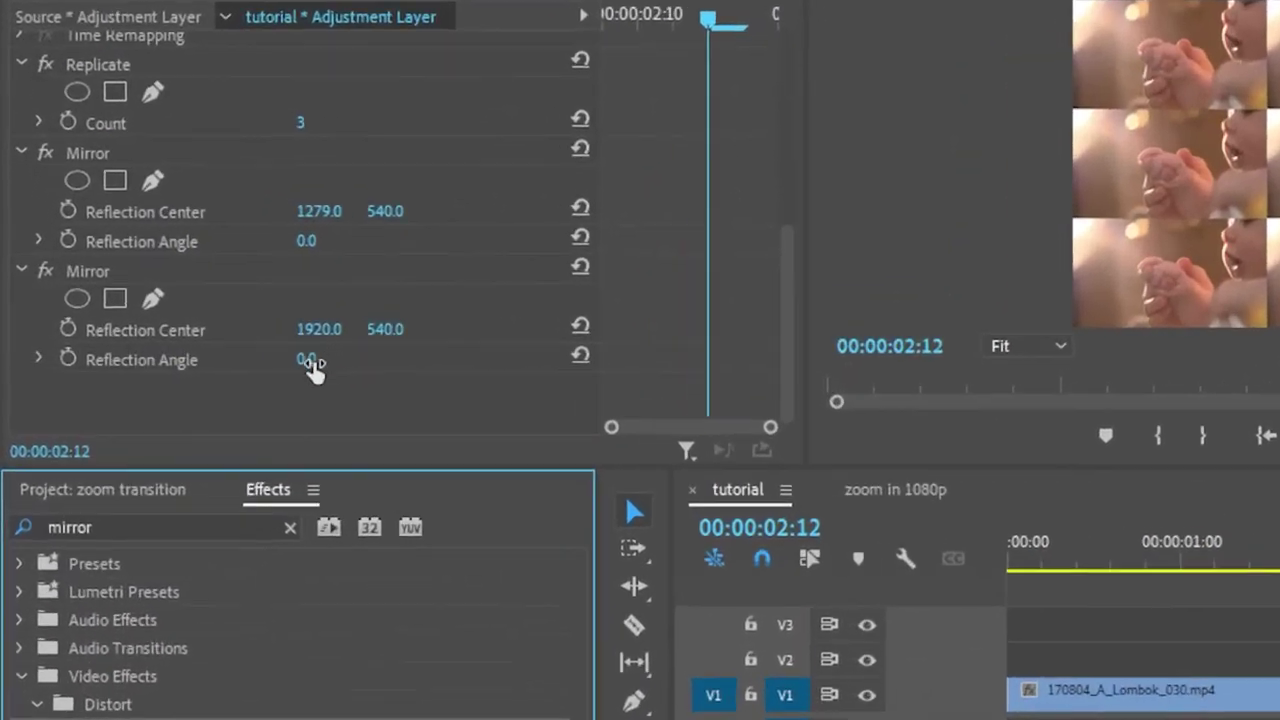
left_click(234, 359)
type("90")
key("Return")
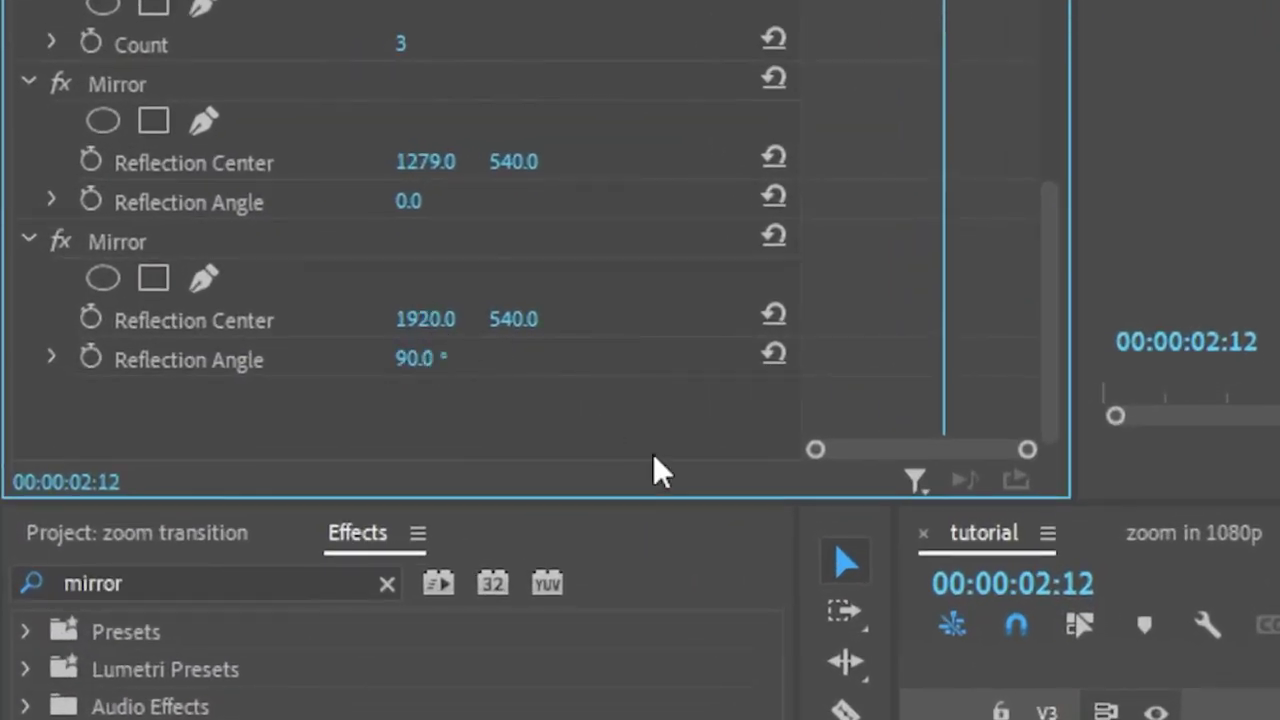
left_click_drag(524, 320, 556, 320)
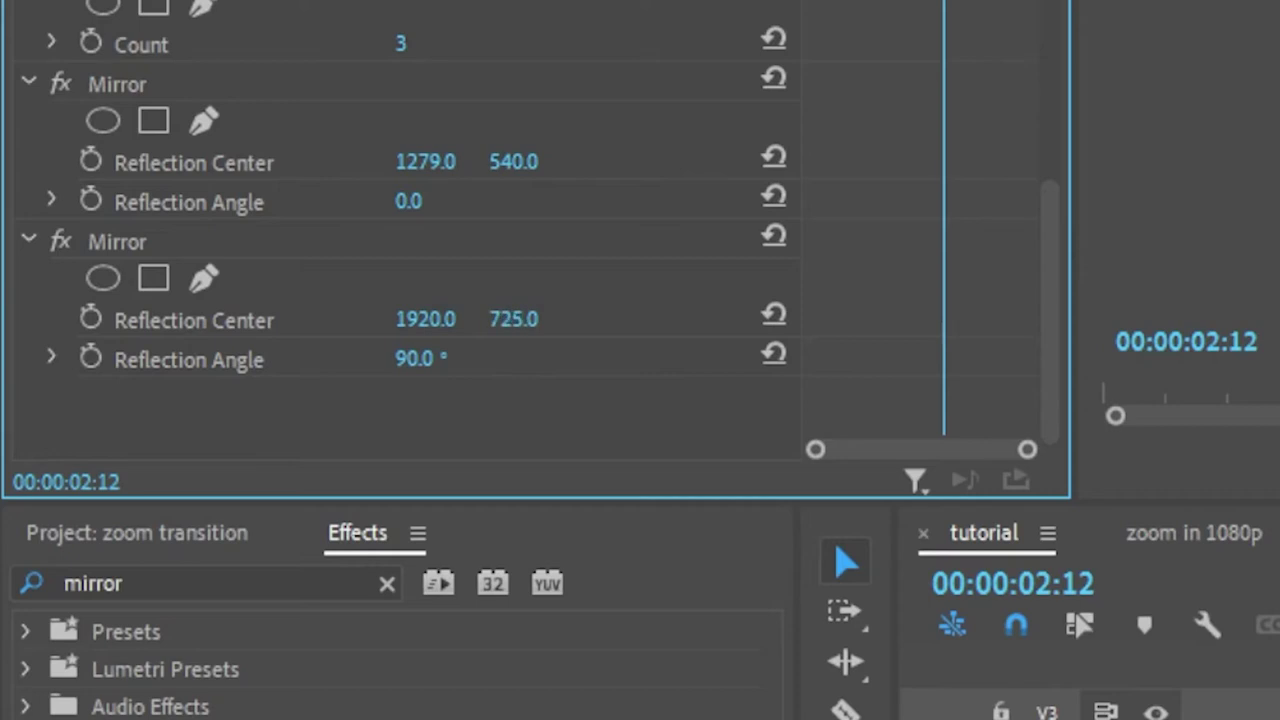
left_click(520, 319)
type("720")
key("Return")
left_click(520, 318)
type("719")
key("Return")
Add a third Mirror with a 180° Reflection Angle and Reflection Center X 640
left_click_drag(161, 719, 301, 436)
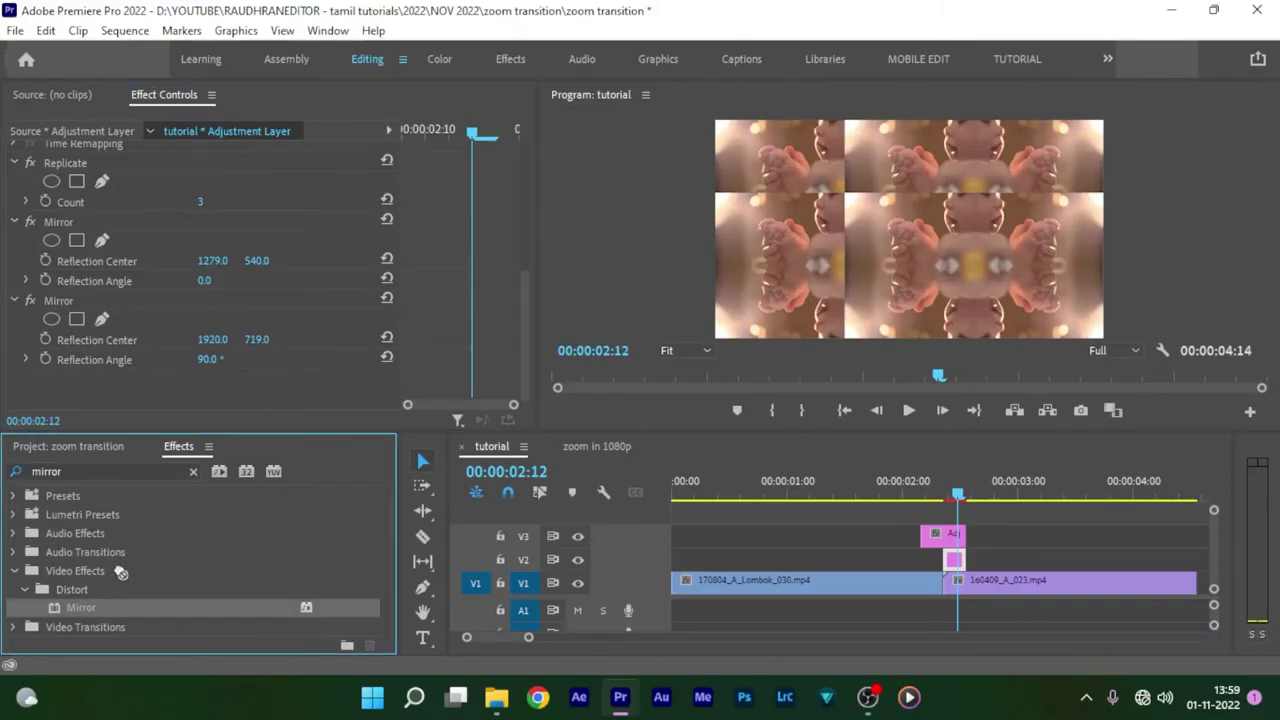
left_click_drag(150, 398, 152, 396)
scroll(459, 367, "down", 3)
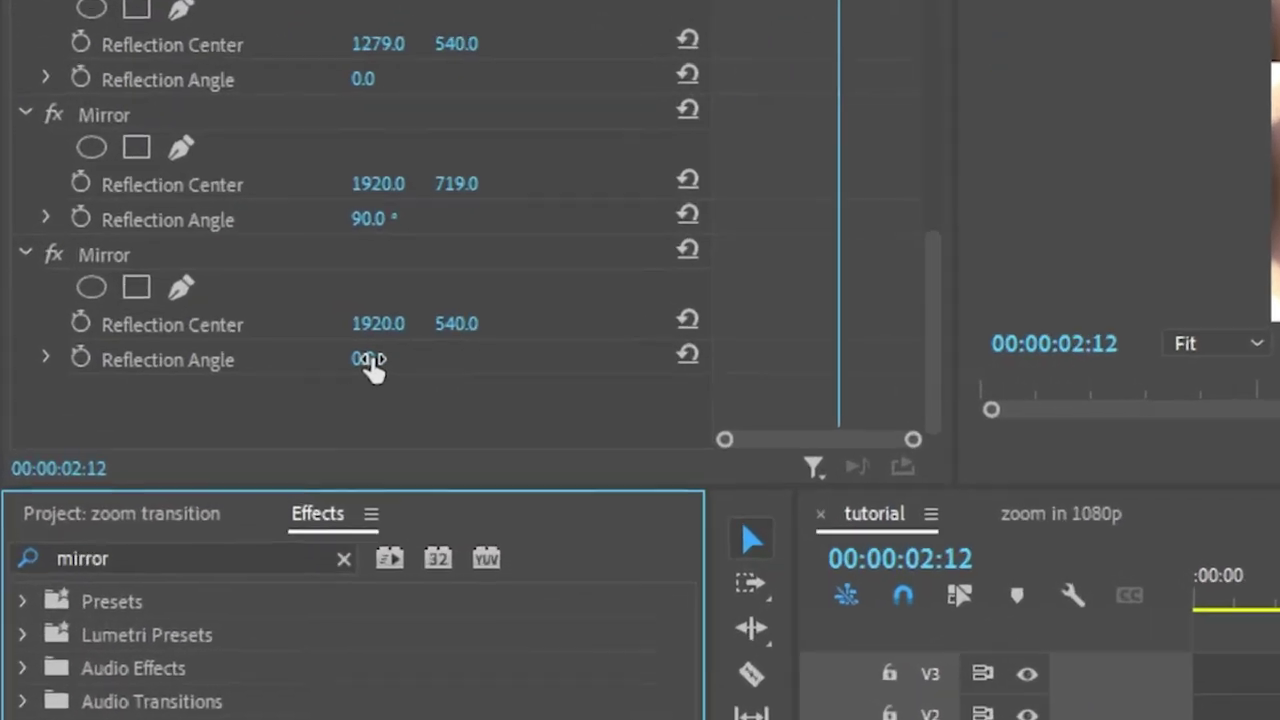
left_click(227, 359)
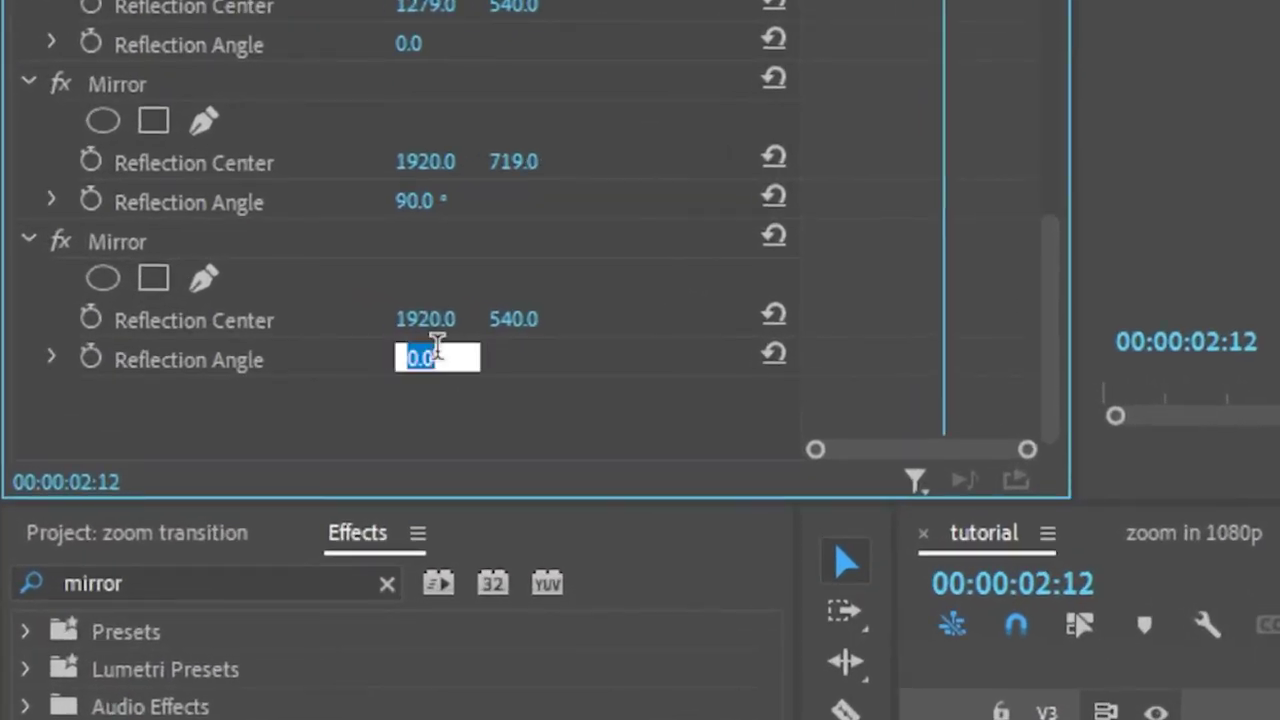
type("180")
key("Return")
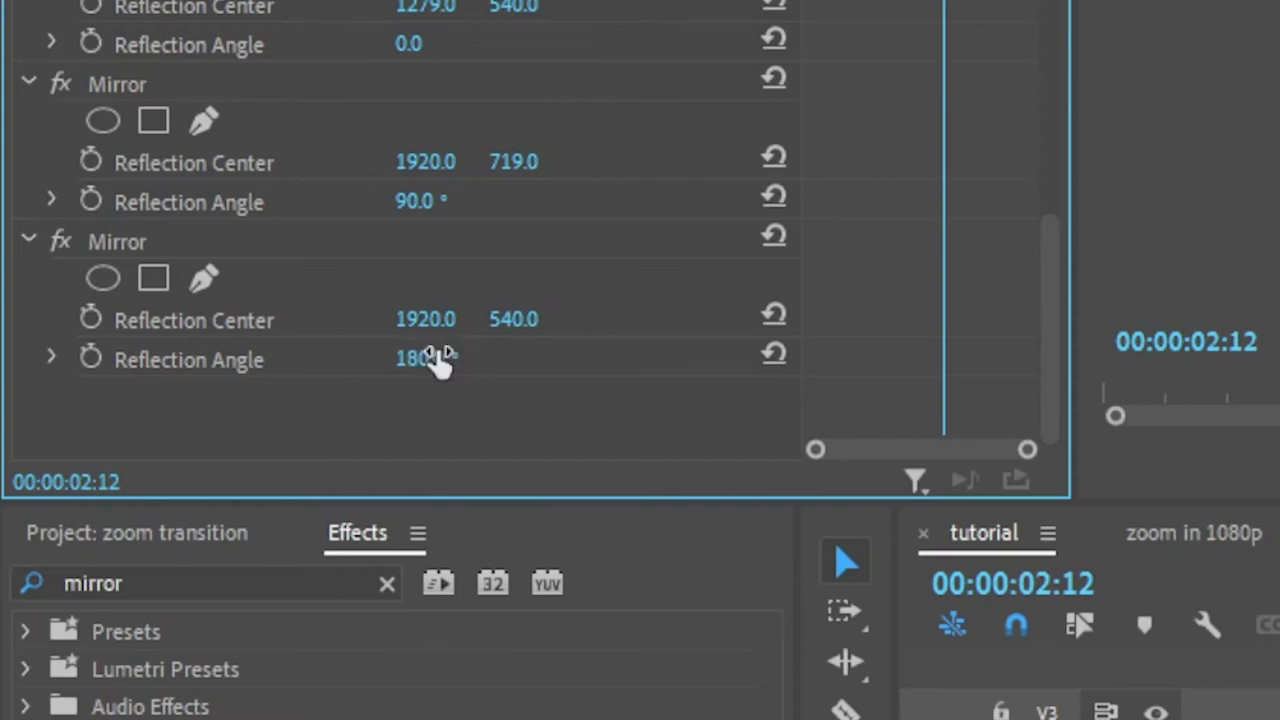
left_click_drag(420, 319, 470, 319)
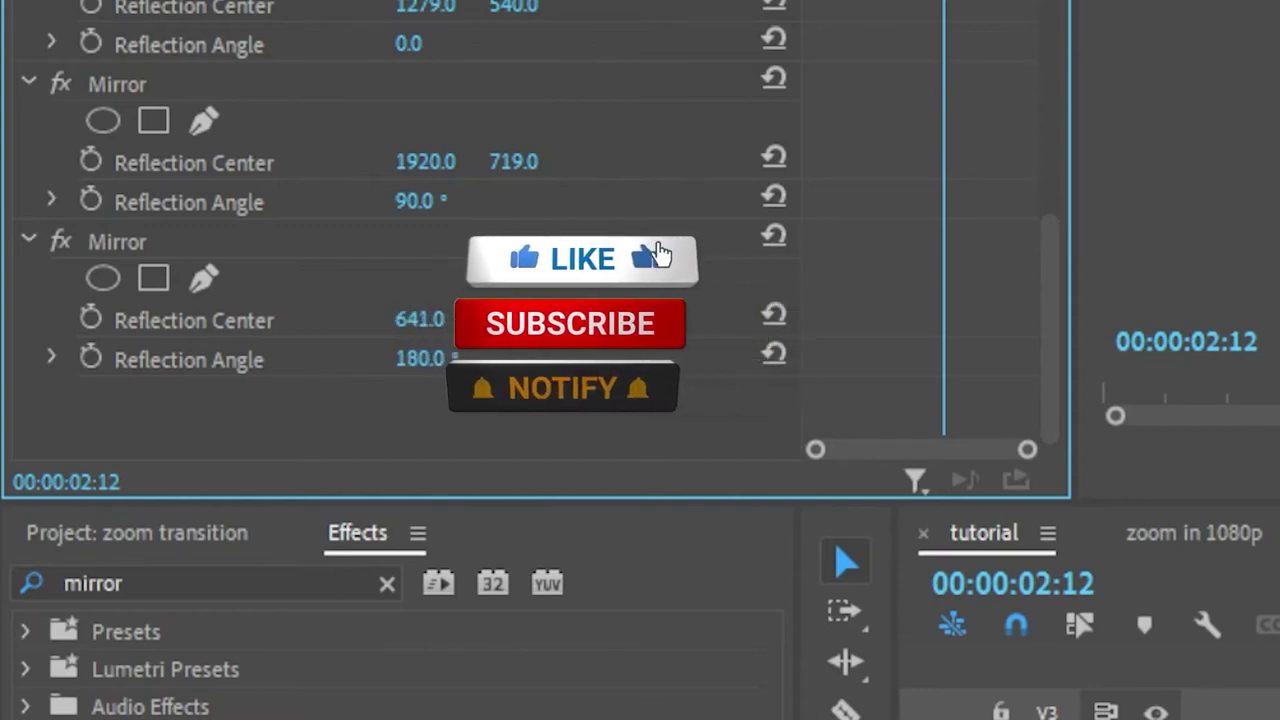
left_click(420, 319)
type("640")
key("Return")
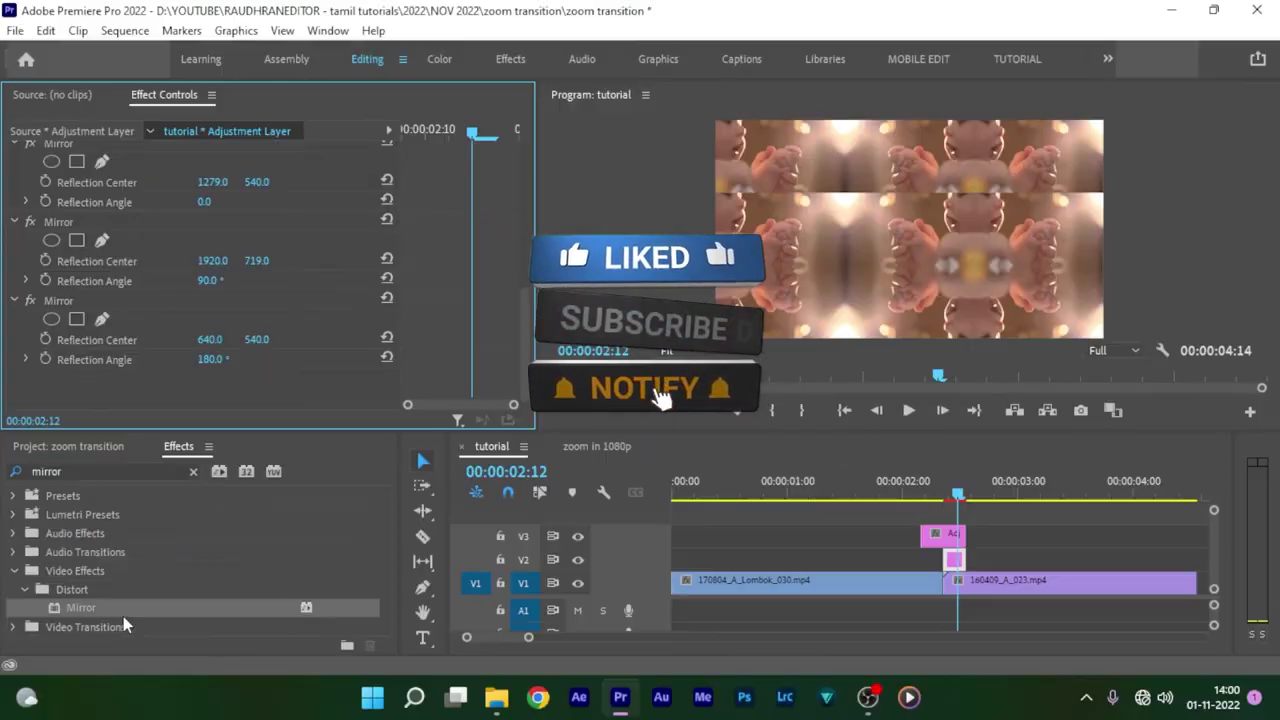
Add a fourth Mirror with a 270° Reflection Angle and Reflection Center Y 360
double_click(97, 607)
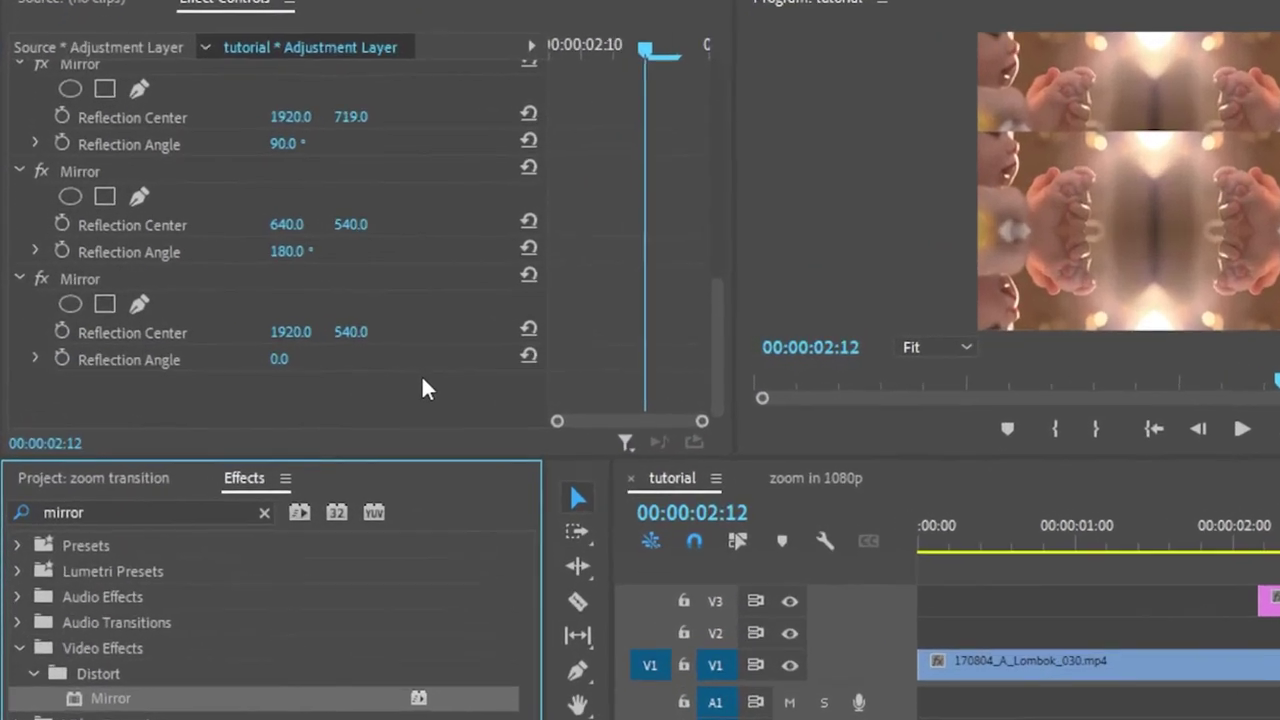
left_click(400, 361)
type("270")
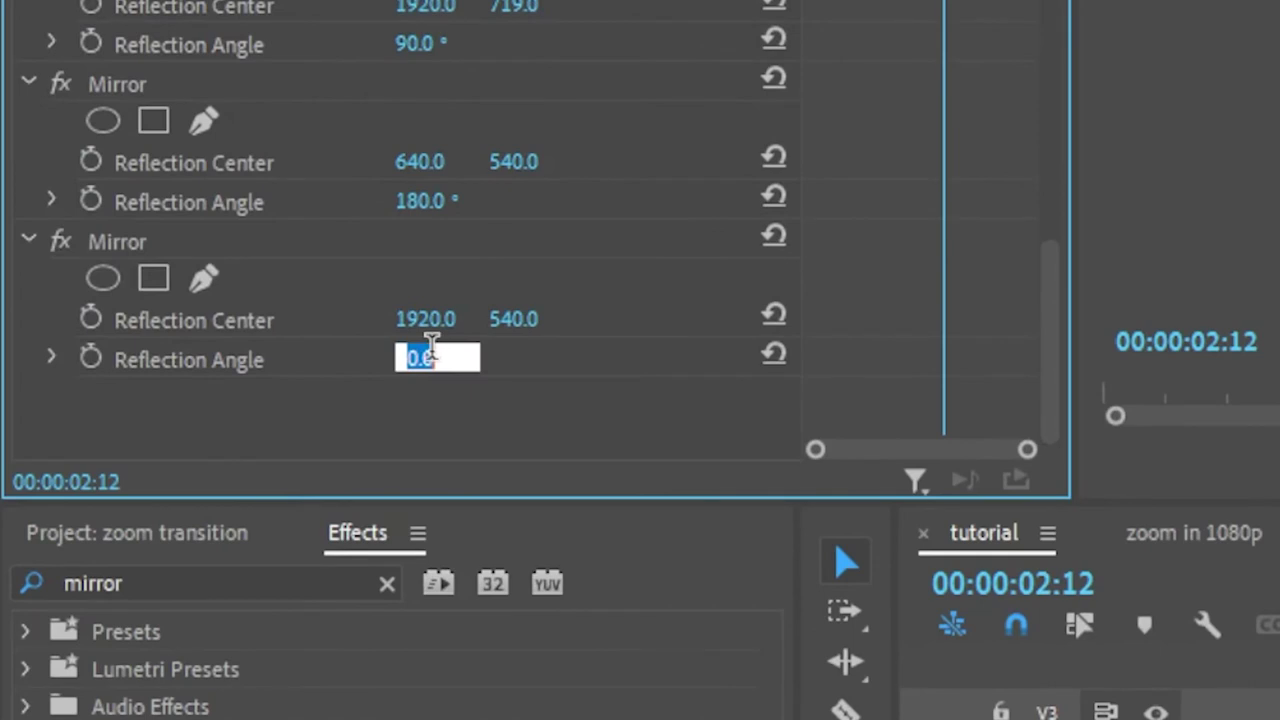
key("Return")
mouse_move(513, 318)
left_mouse_down()
mouse_move(480, 318)
mouse_move(526, 314)
left_mouse_up()
left_click(526, 314)
type("360")
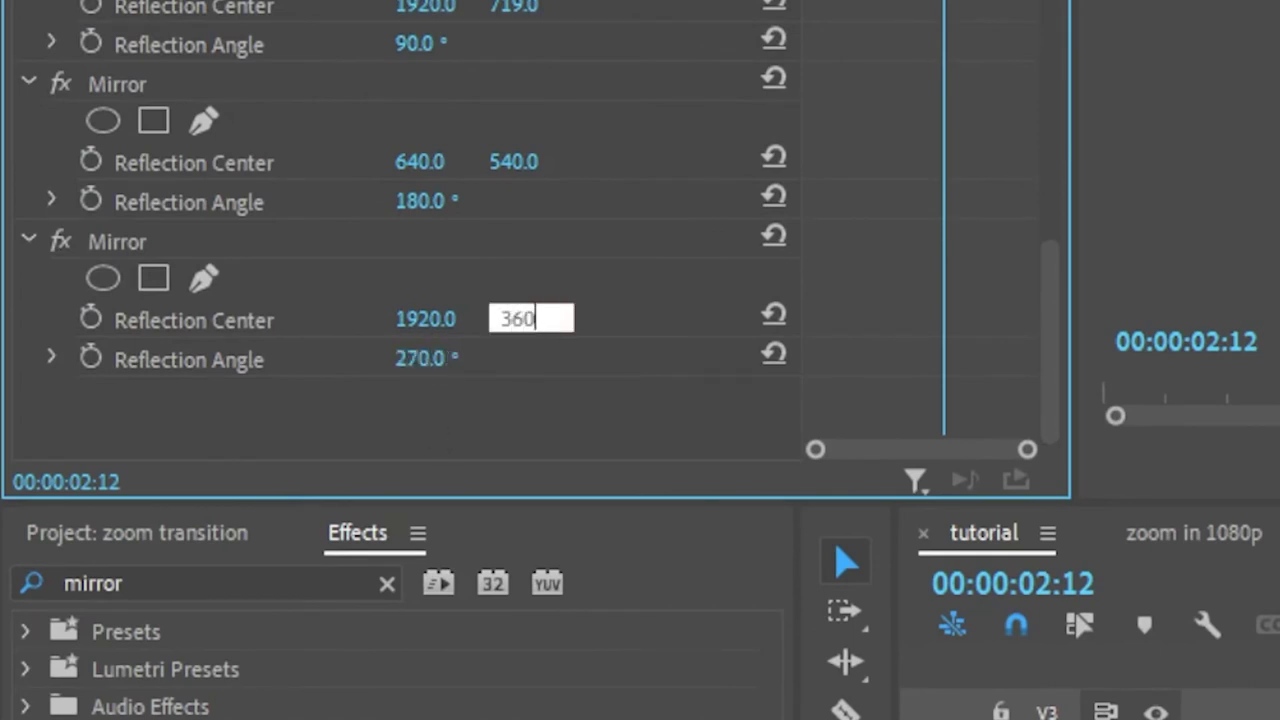
key("Return")
left_click(232, 583)
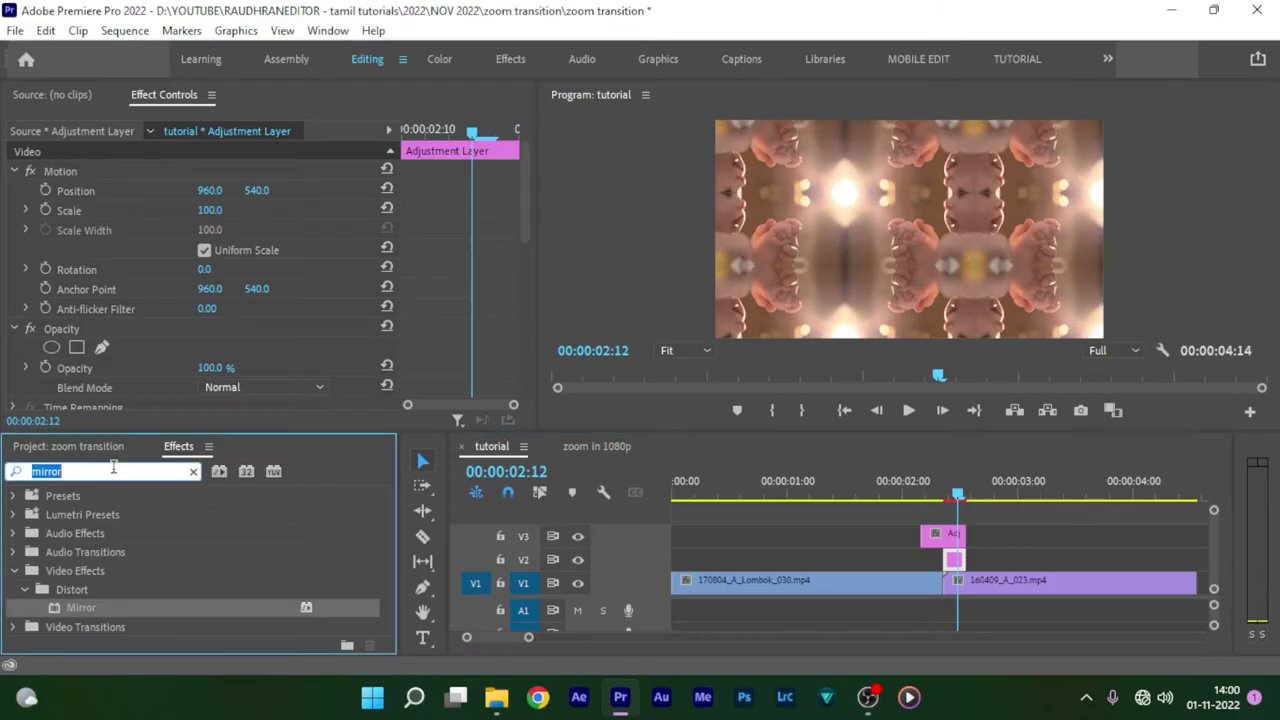
Apply Transform to the V3 adjustment layer and check Uniform Scale
type("transform")
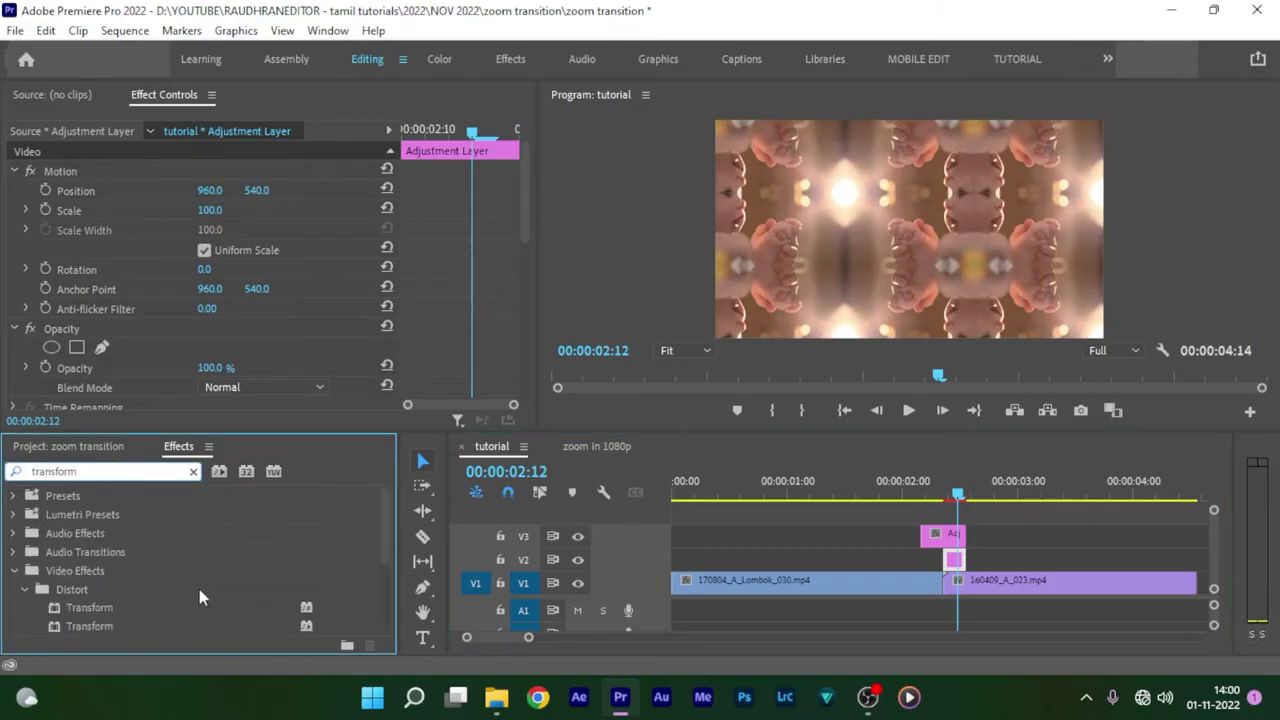
scroll(175, 595, "down", 1)
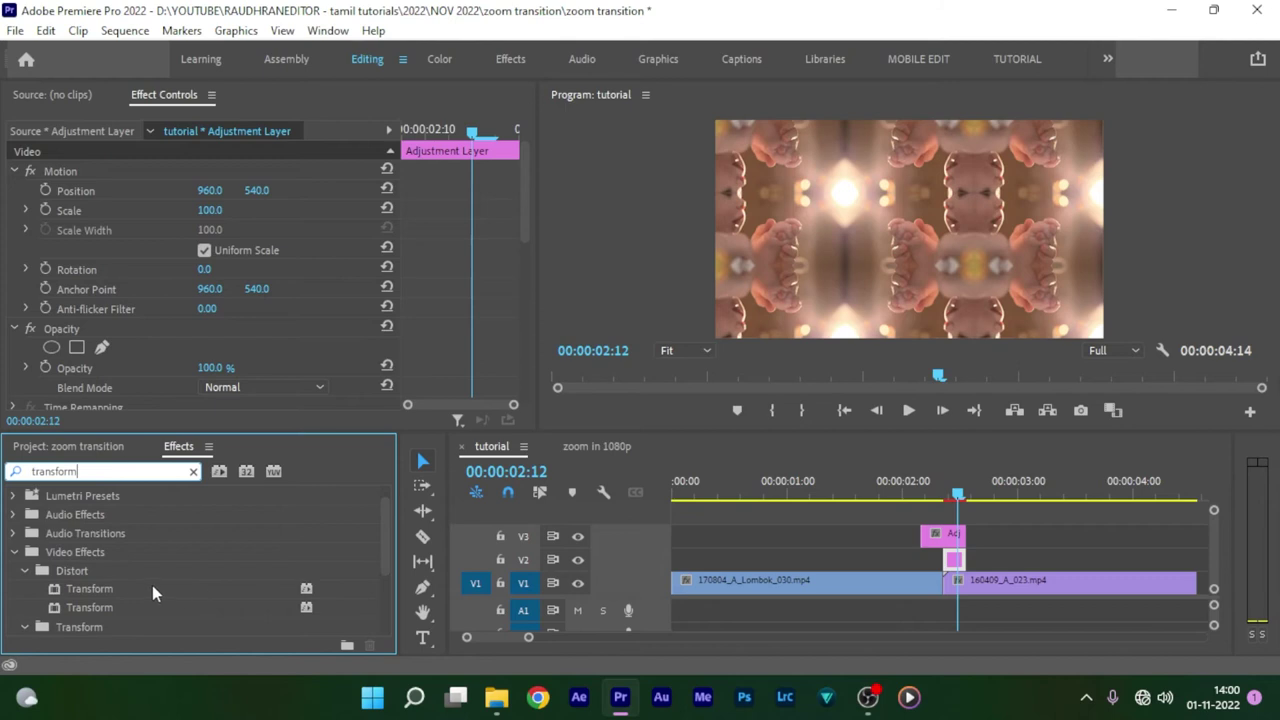
left_click_drag(101, 593, 955, 535)
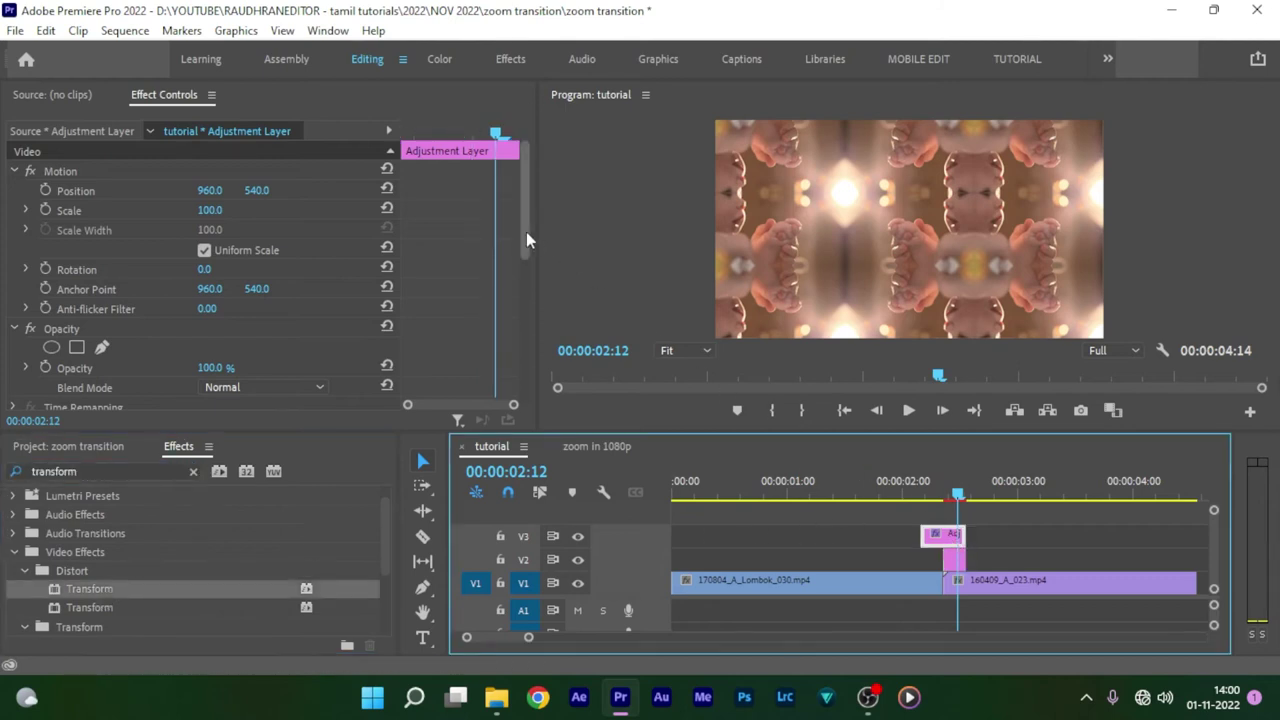
left_click_drag(526, 232, 514, 311)
left_click(409, 204)
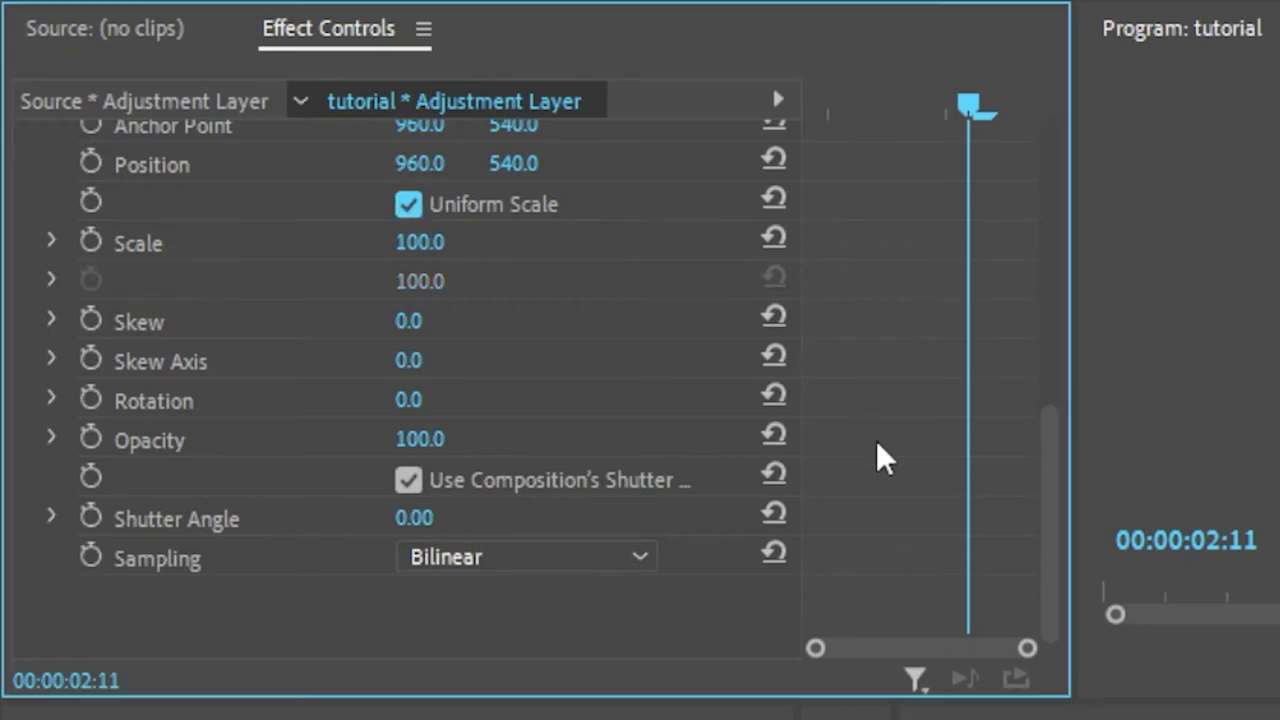
left_click_drag(1050, 546, 1046, 457)
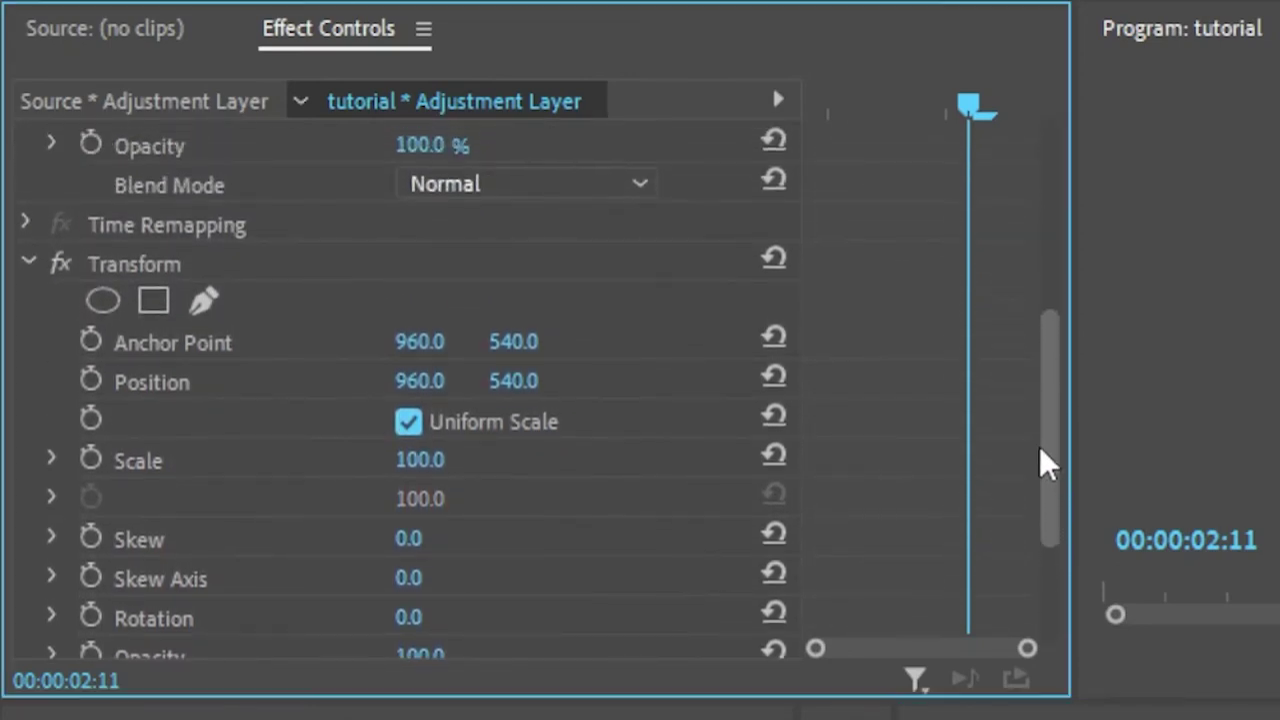
left_click(438, 466)
Keyframe Transform Scale to zoom from 100 up to 300 across the layer
type("300")
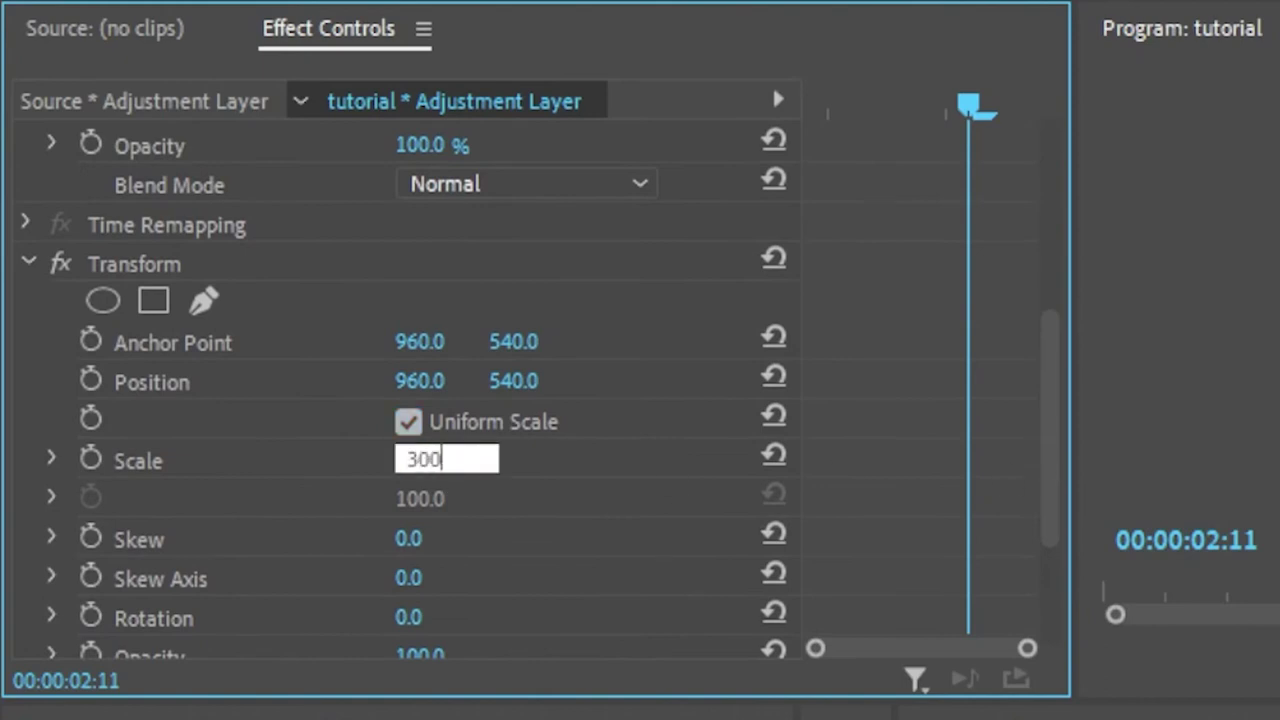
key("Return")
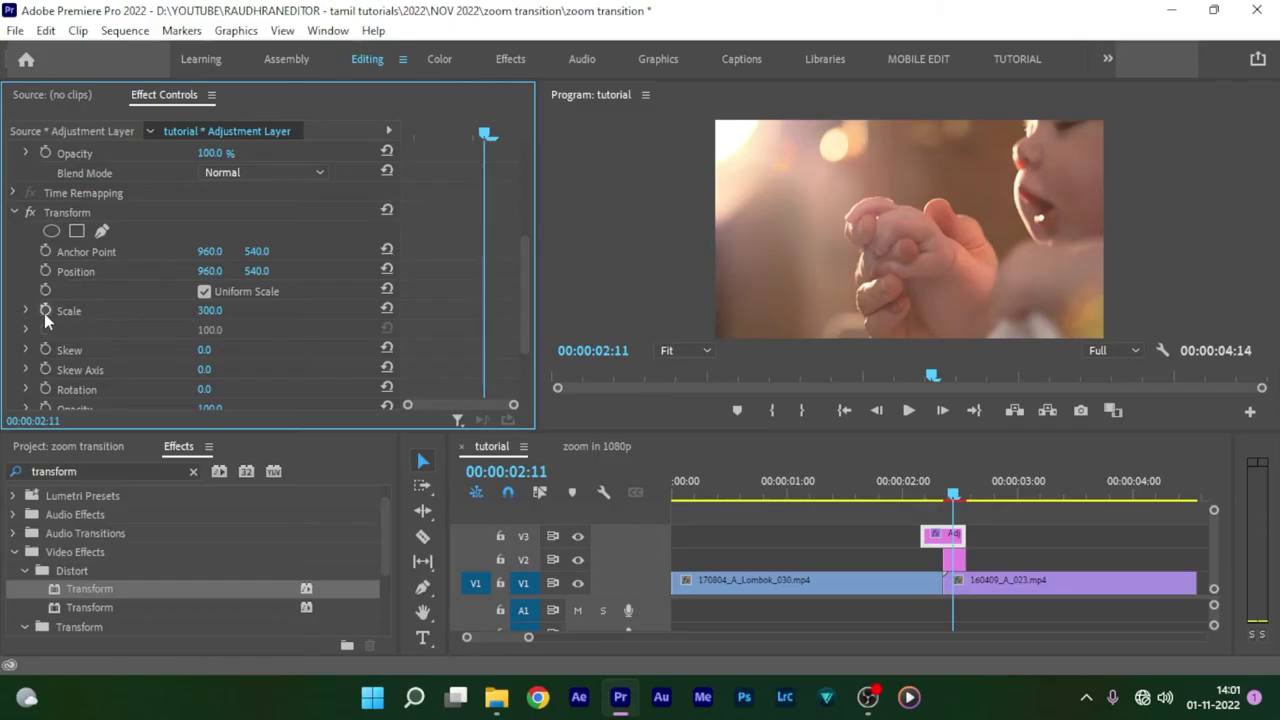
left_click(45, 312)
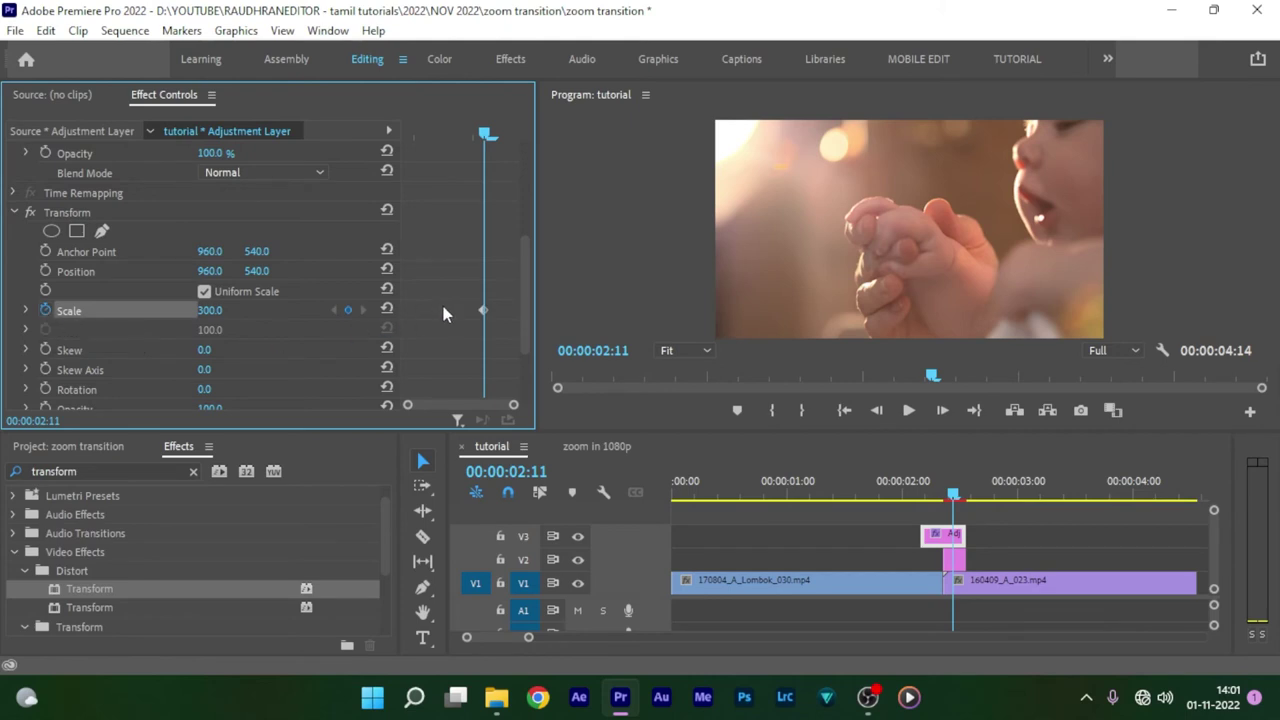
left_click_drag(485, 311, 511, 307)
left_click(229, 310)
type("100")
key("Return")
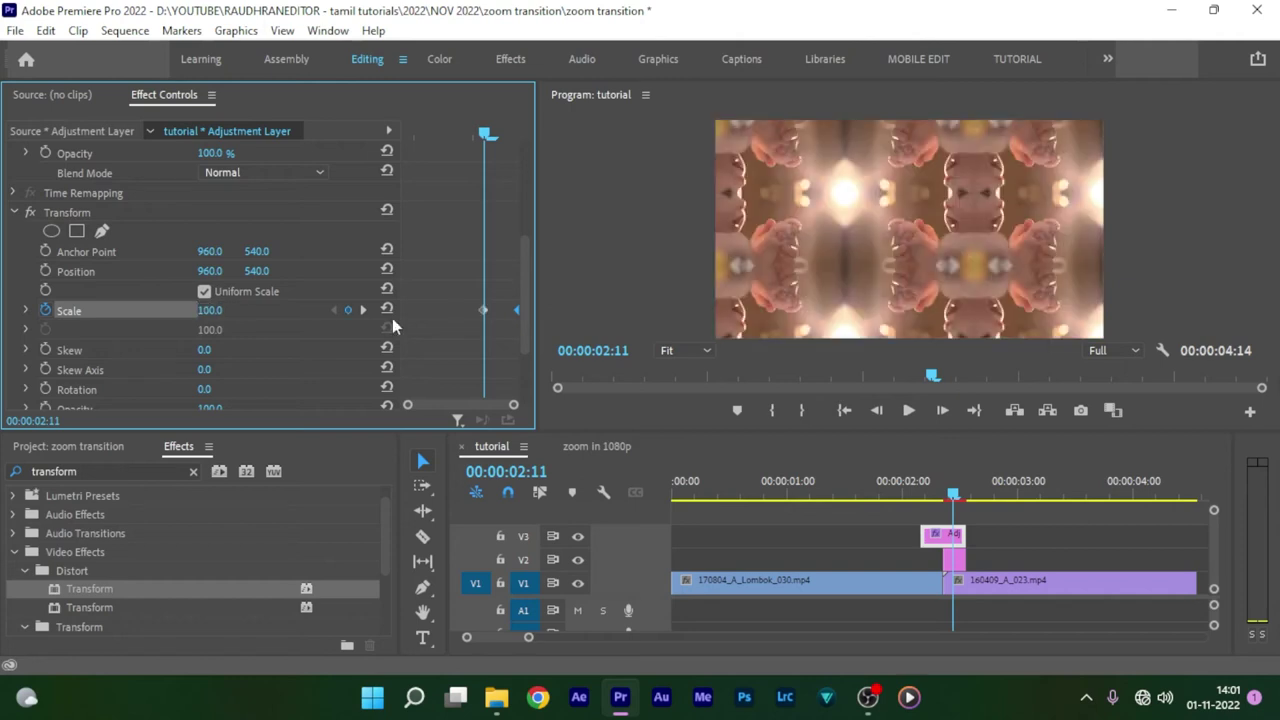
left_click_drag(483, 310, 378, 312)
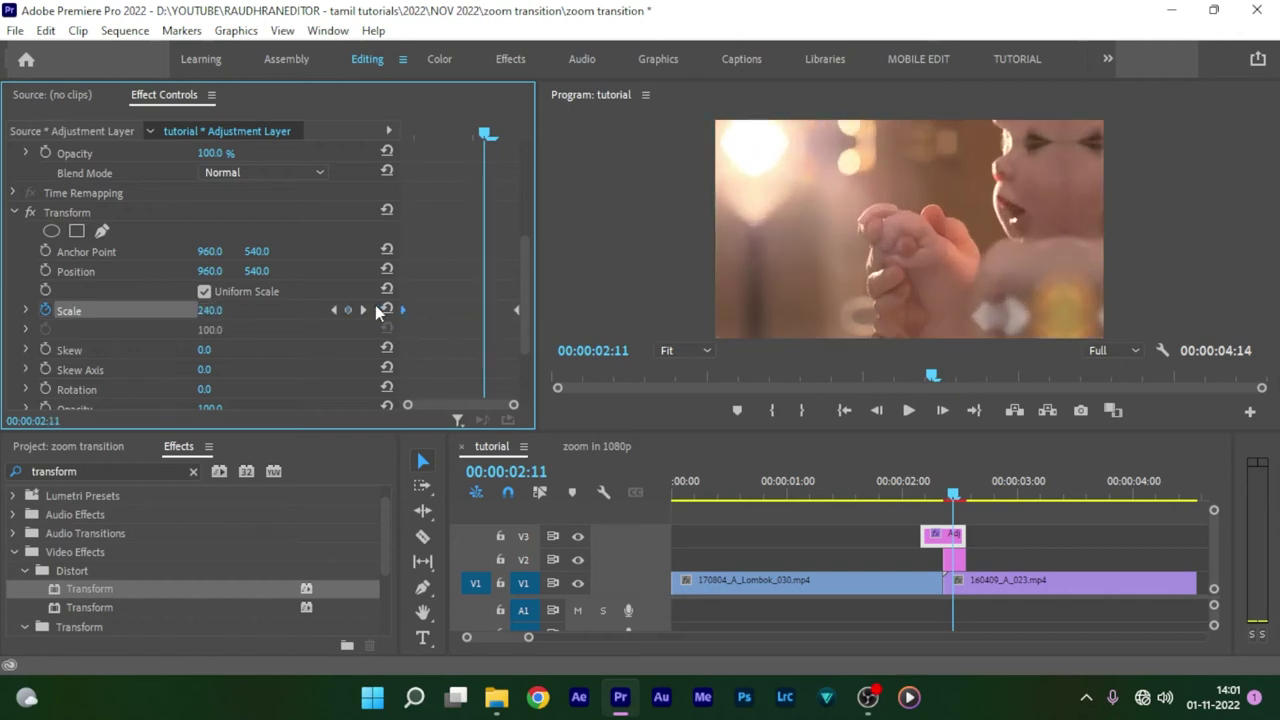
Turn off Use Composition's Shutter Angle and set Shutter Angle to 330
scroll(522, 300, "down", 2)
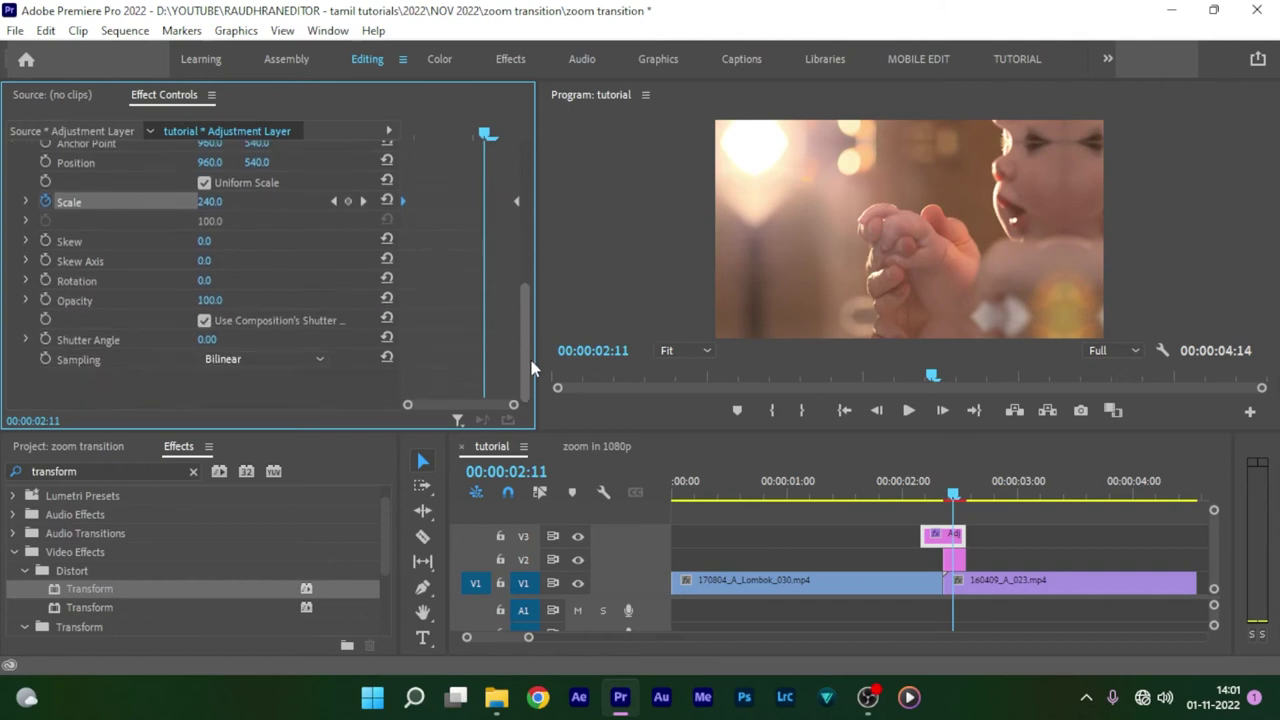
left_click(204, 320)
left_click(214, 339)
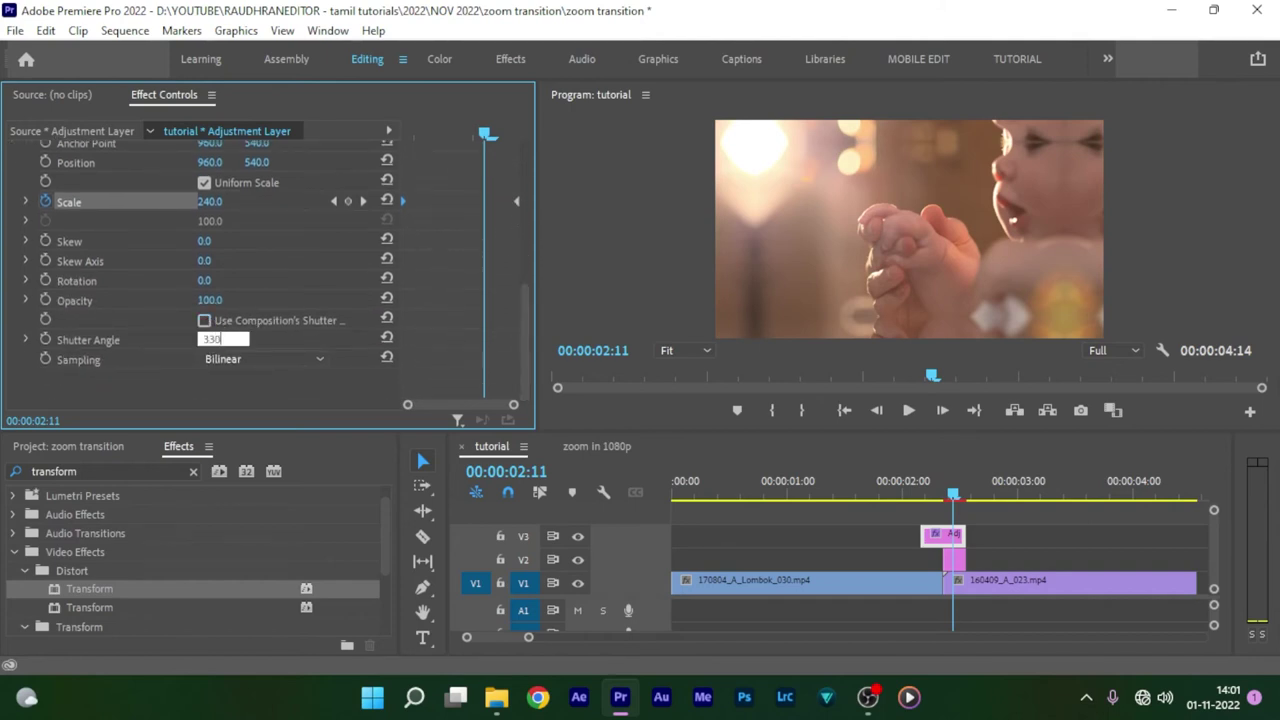
key("Return")
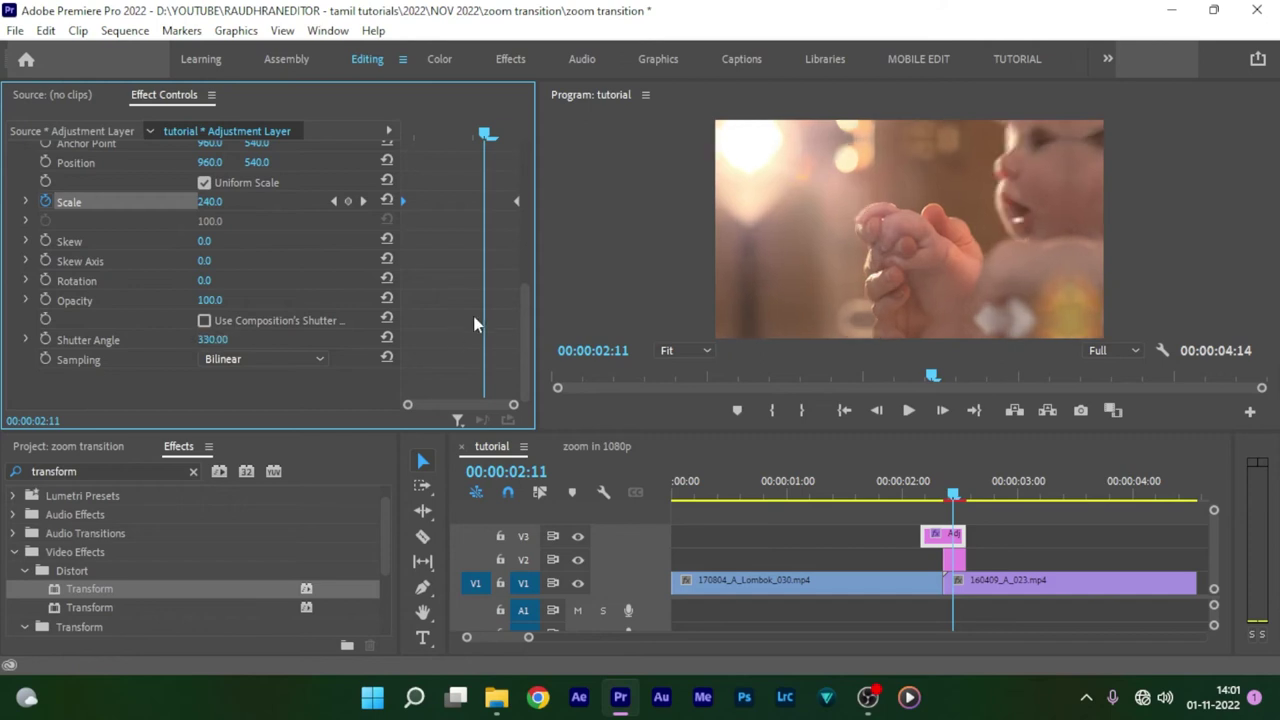
Preview the zoom transition from 00:00:02:01 before the cut
left_click(911, 500)
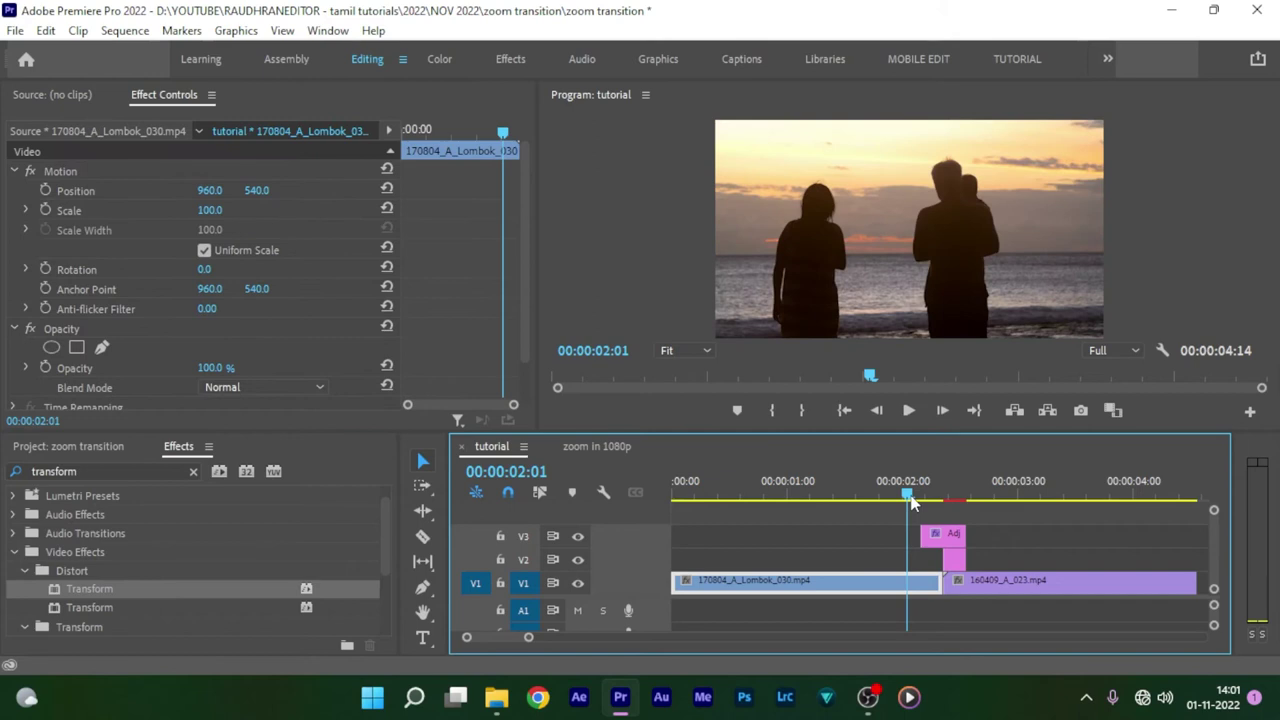
key("space")
key("space")
key("space")
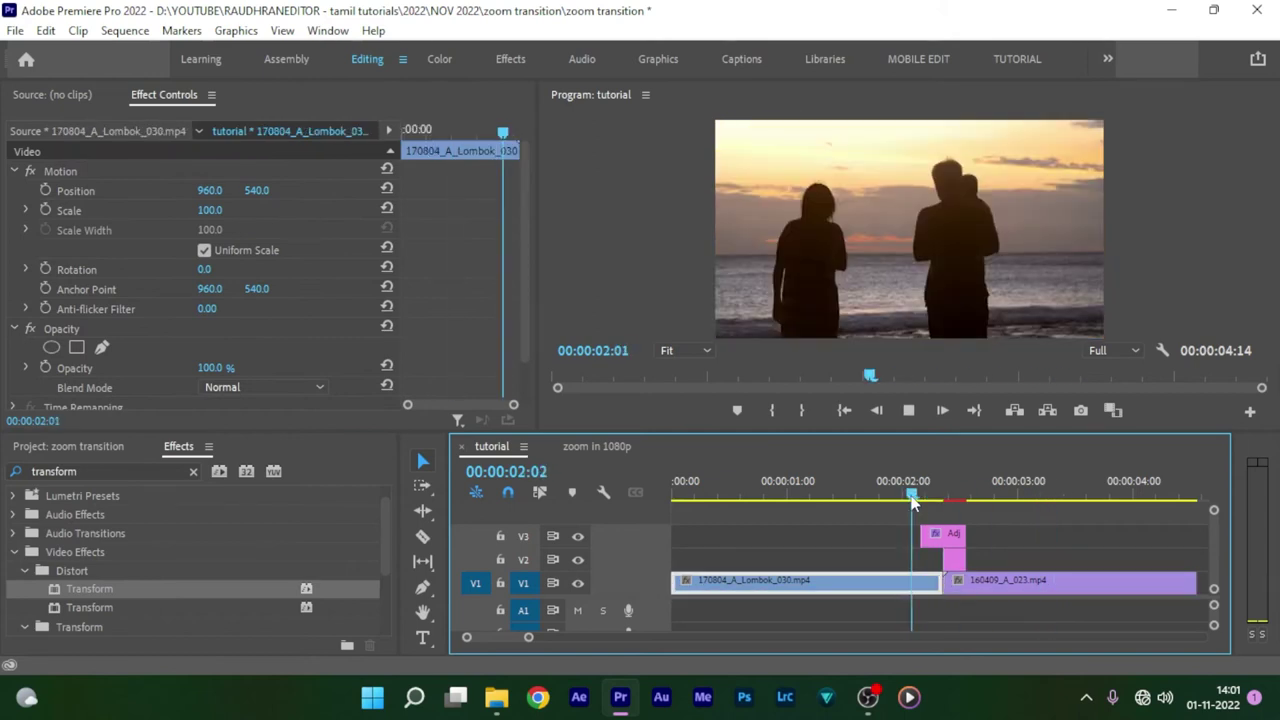
key("space")
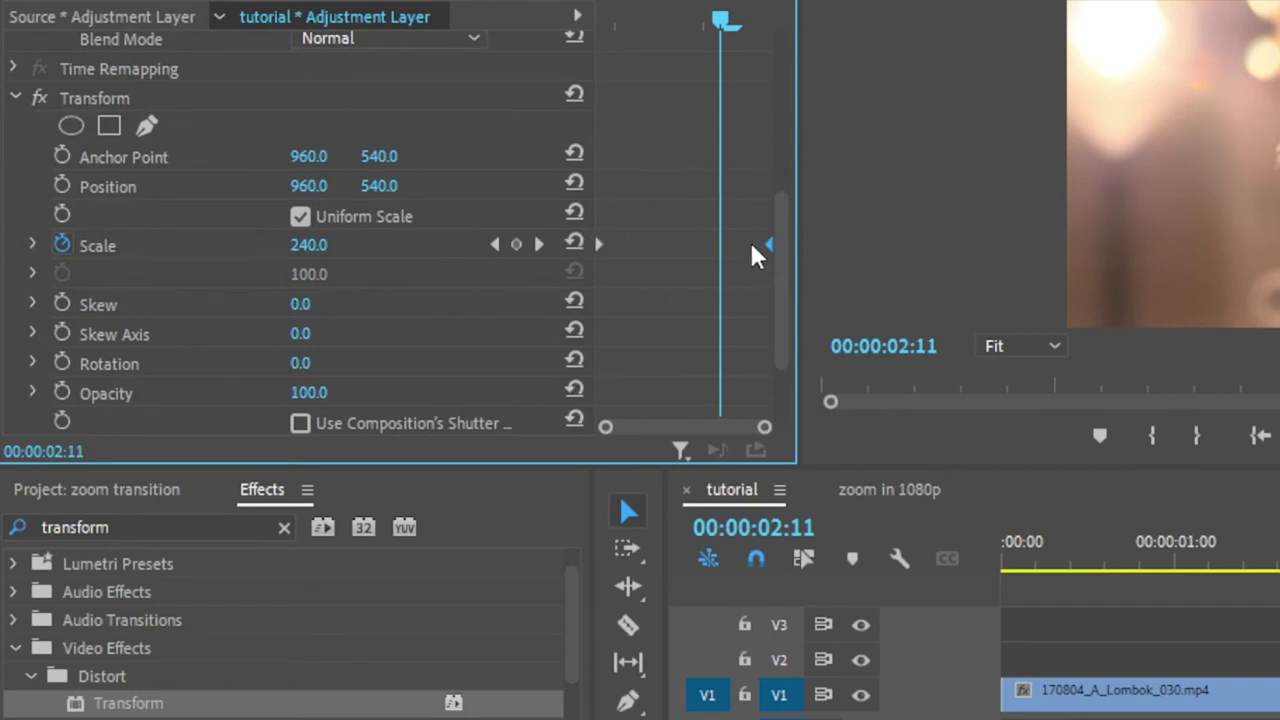
Ease the Scale keyframes in and out and steepen the velocity curve to 920.8 per second
right_click(765, 245)
left_click(829, 646)
right_click(601, 244)
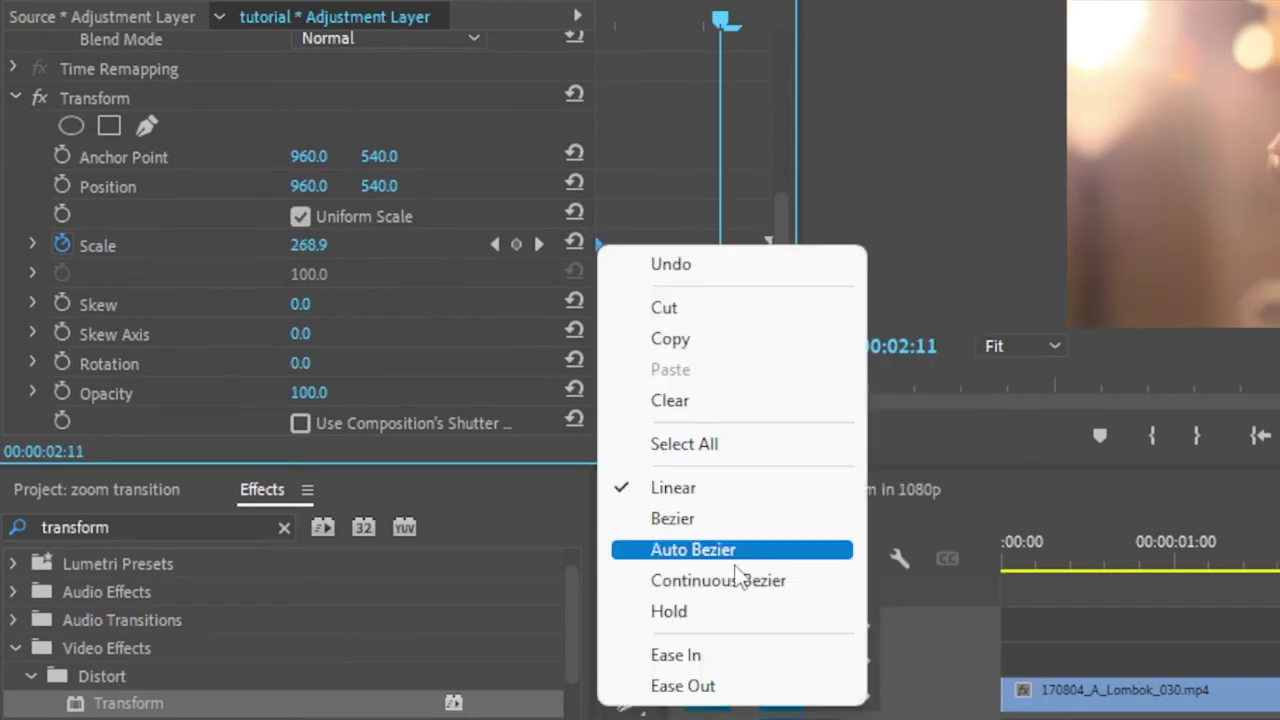
left_click(683, 686)
scroll(600, 360, "up", 1)
left_click(31, 271)
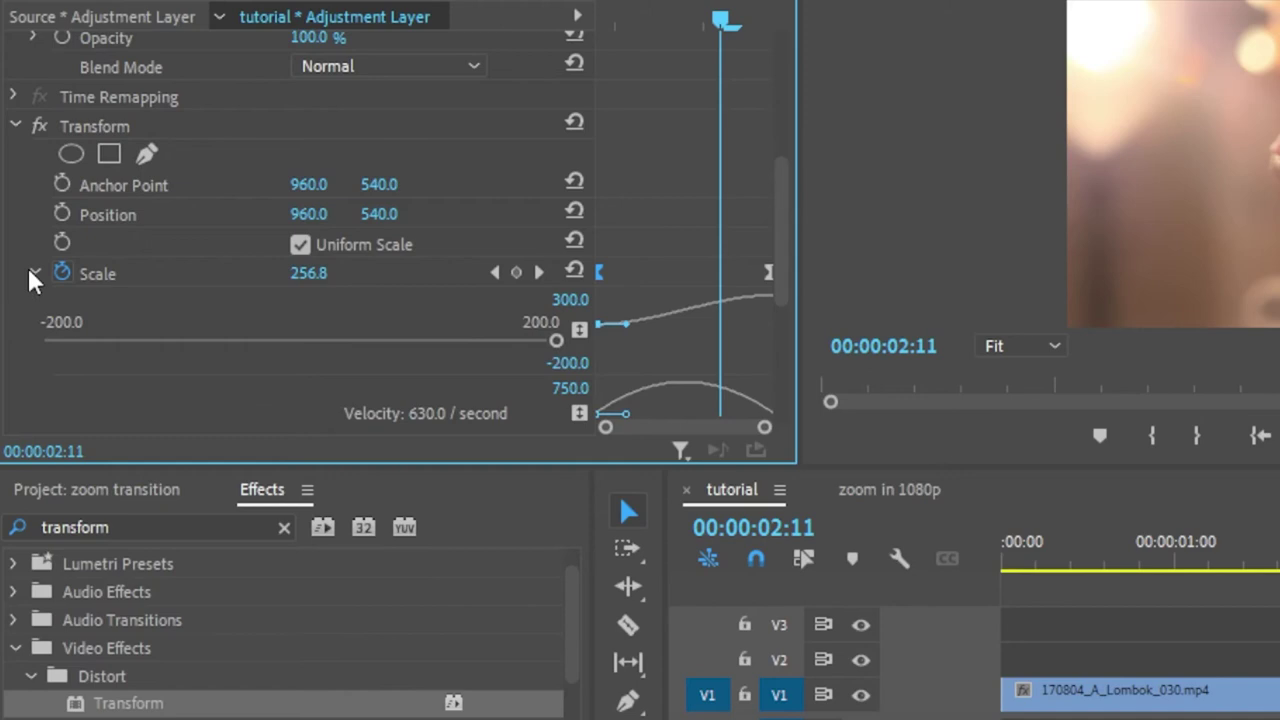
scroll(700, 290, "down", 4)
left_click_drag(629, 298, 655, 298)
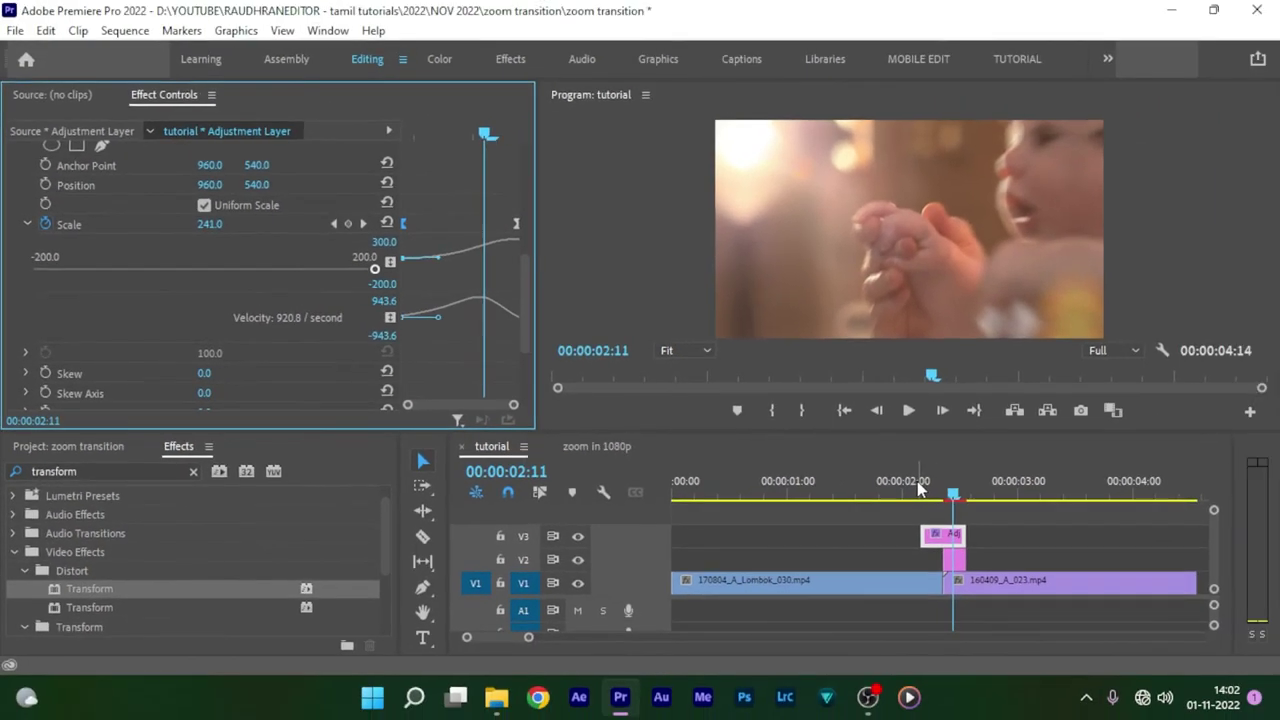
Replay the eased zoom-in from just before the cut, then stop playback
left_click(917, 481)
key("space")
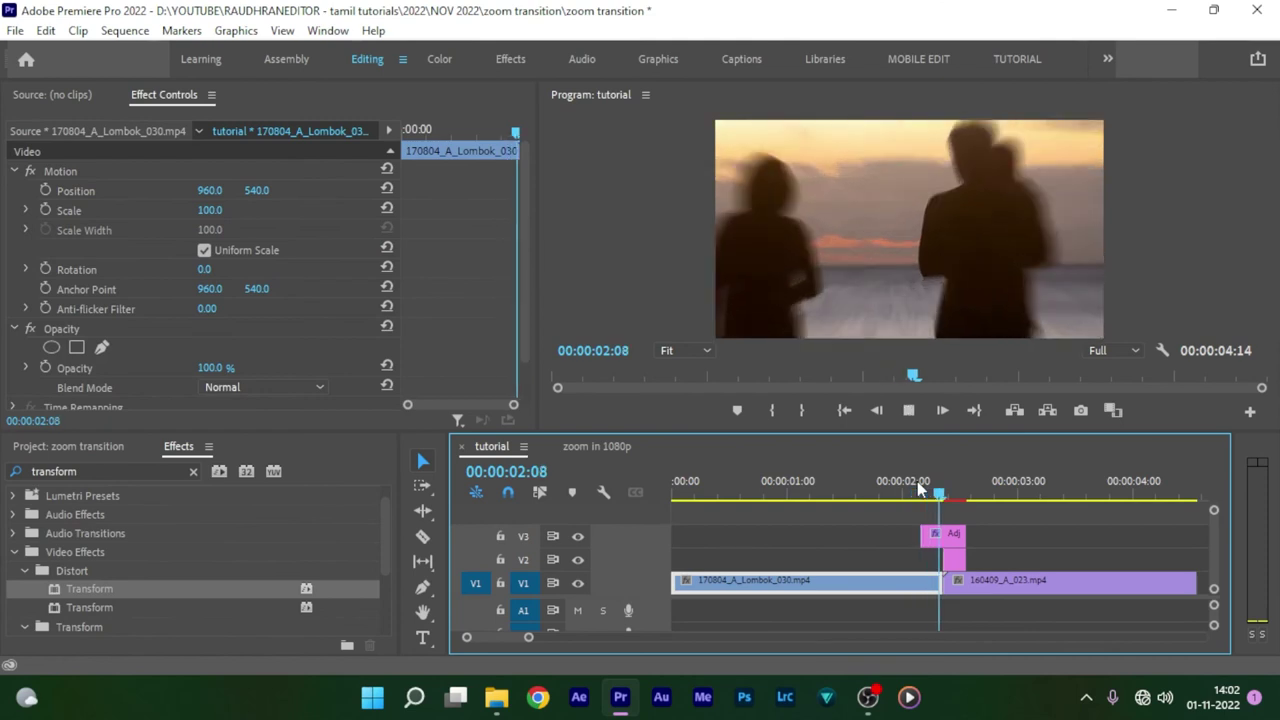
left_click(917, 481)
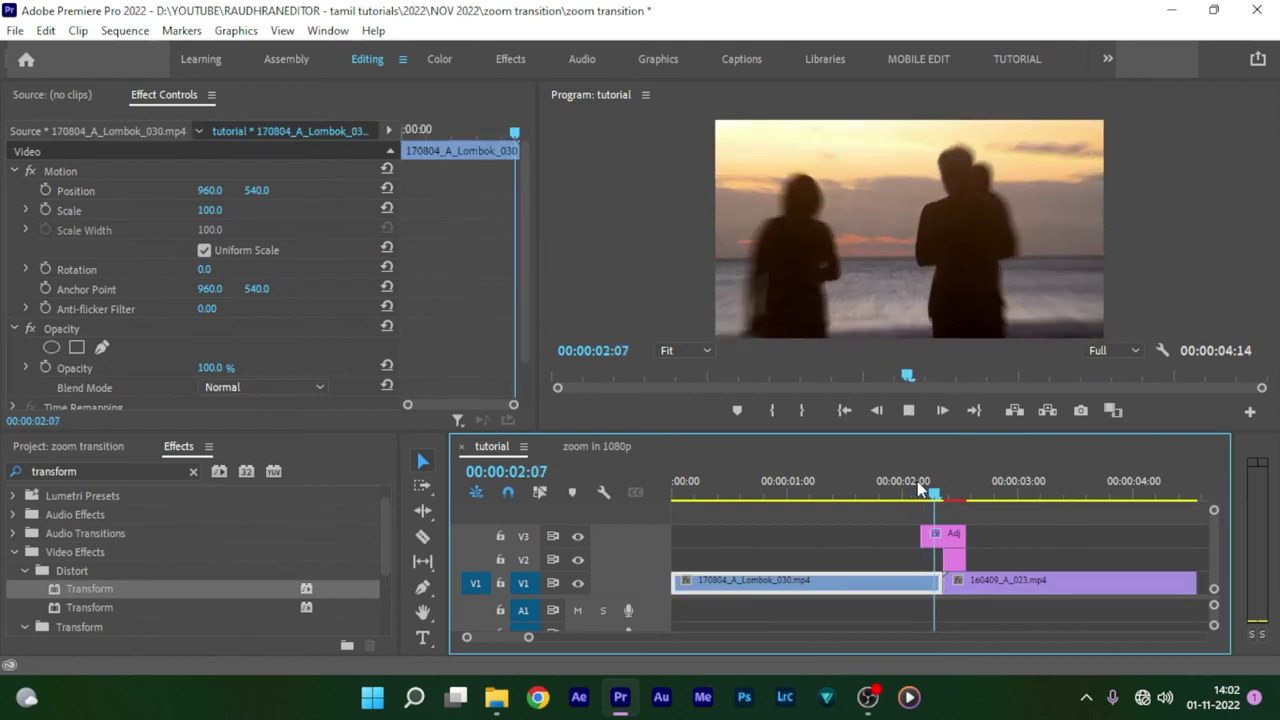
key("space")
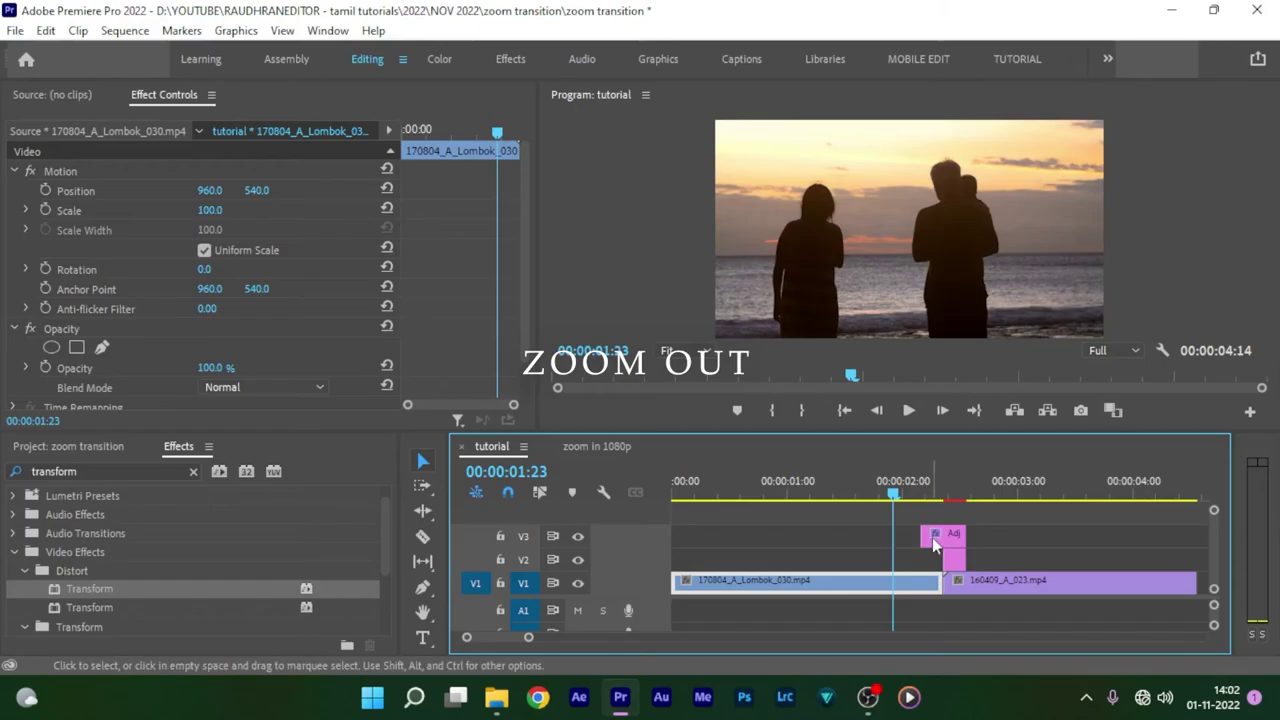
Delete the Transform effect from the V3 adjustment layer
scroll(482, 330, "down", 6)
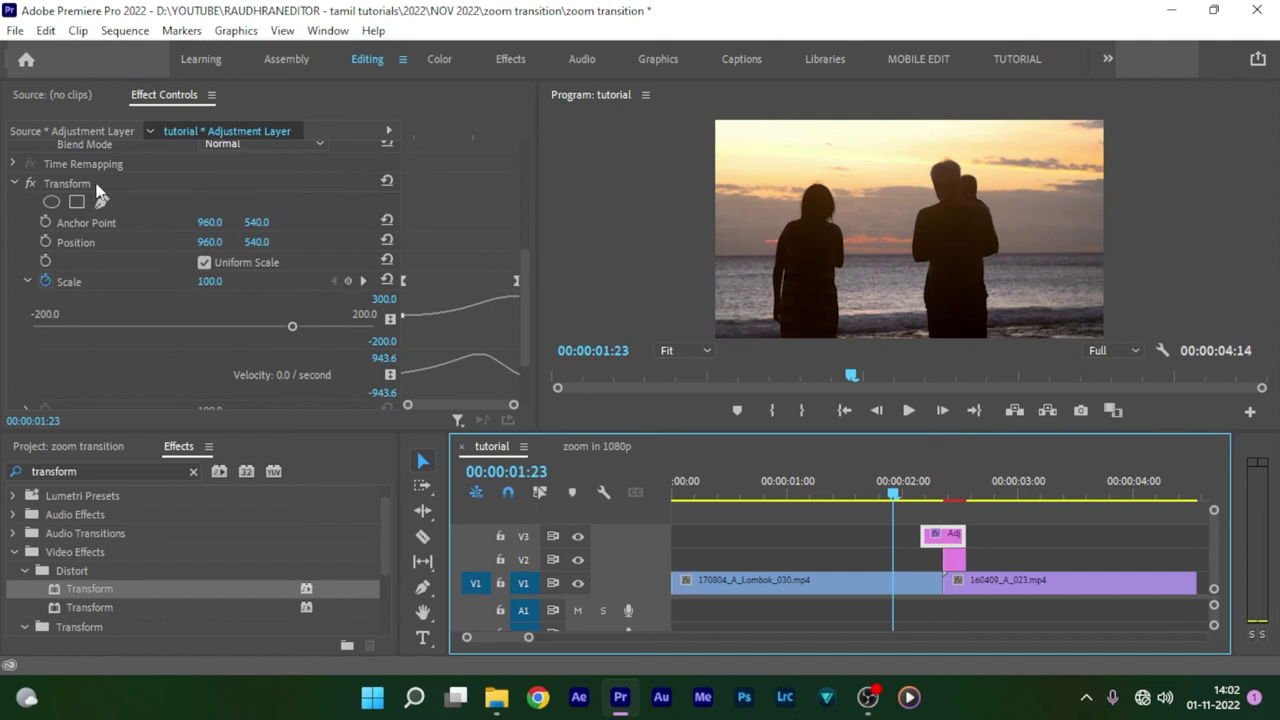
left_click(97, 185)
key("Delete")
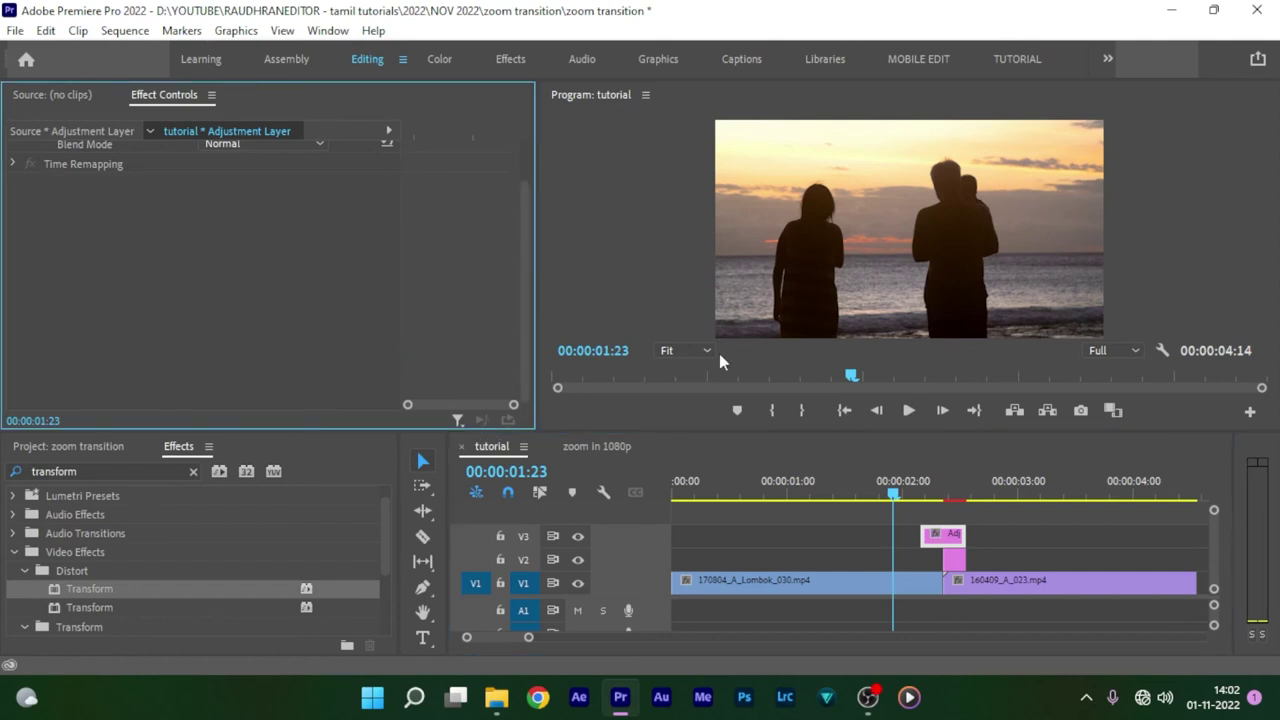
Shift the V2 adjustment layer to end at the cut and apply a new Transform
left_click(955, 563)
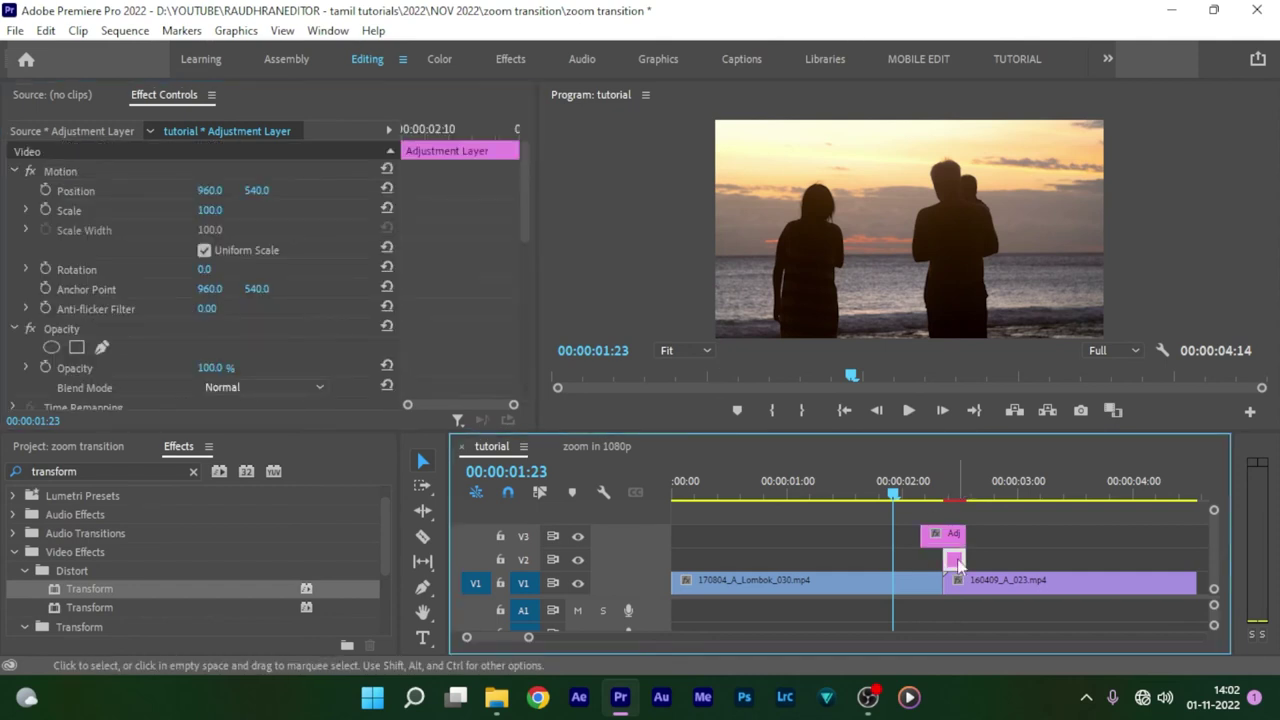
left_click_drag(957, 565, 935, 540)
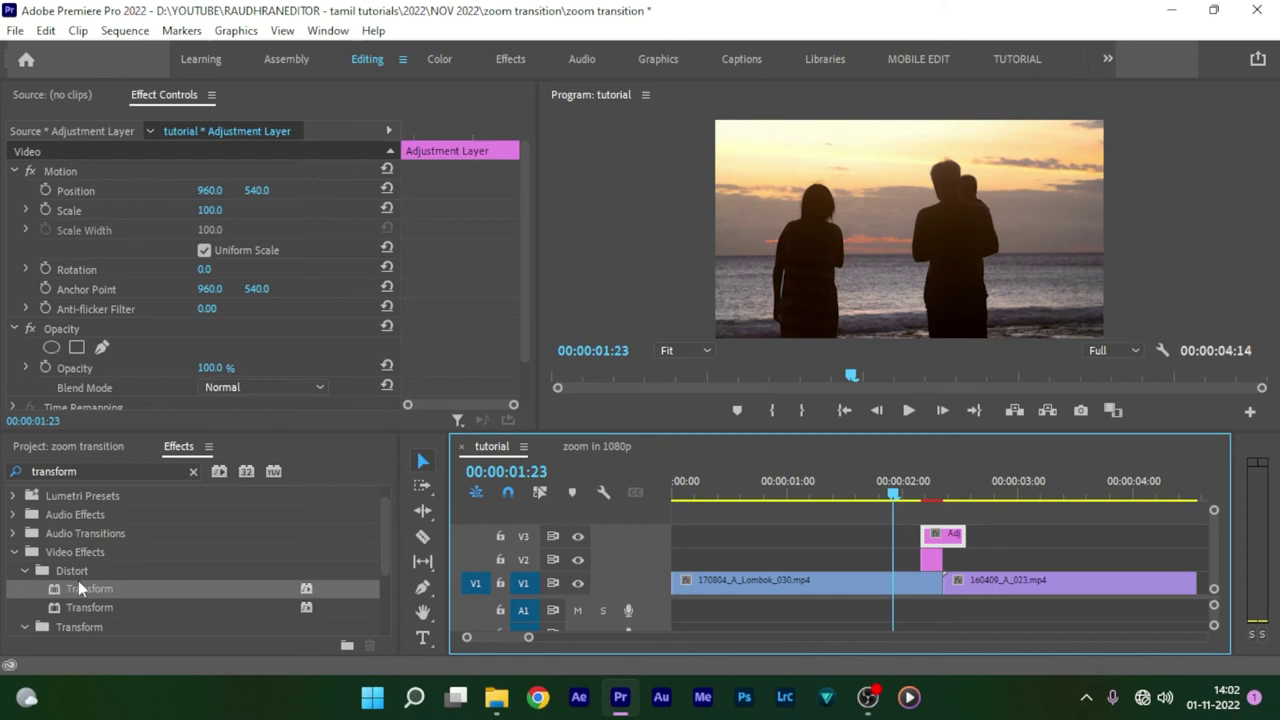
left_click_drag(77, 586, 943, 535)
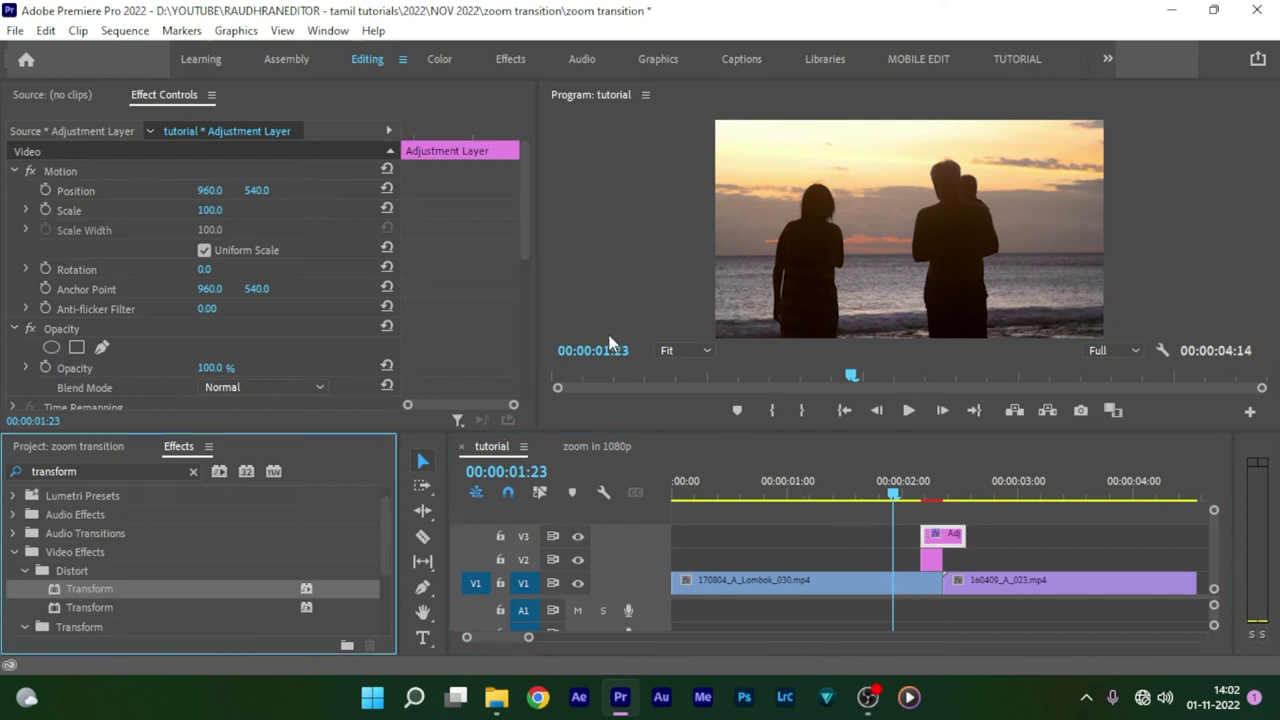
key("Down")
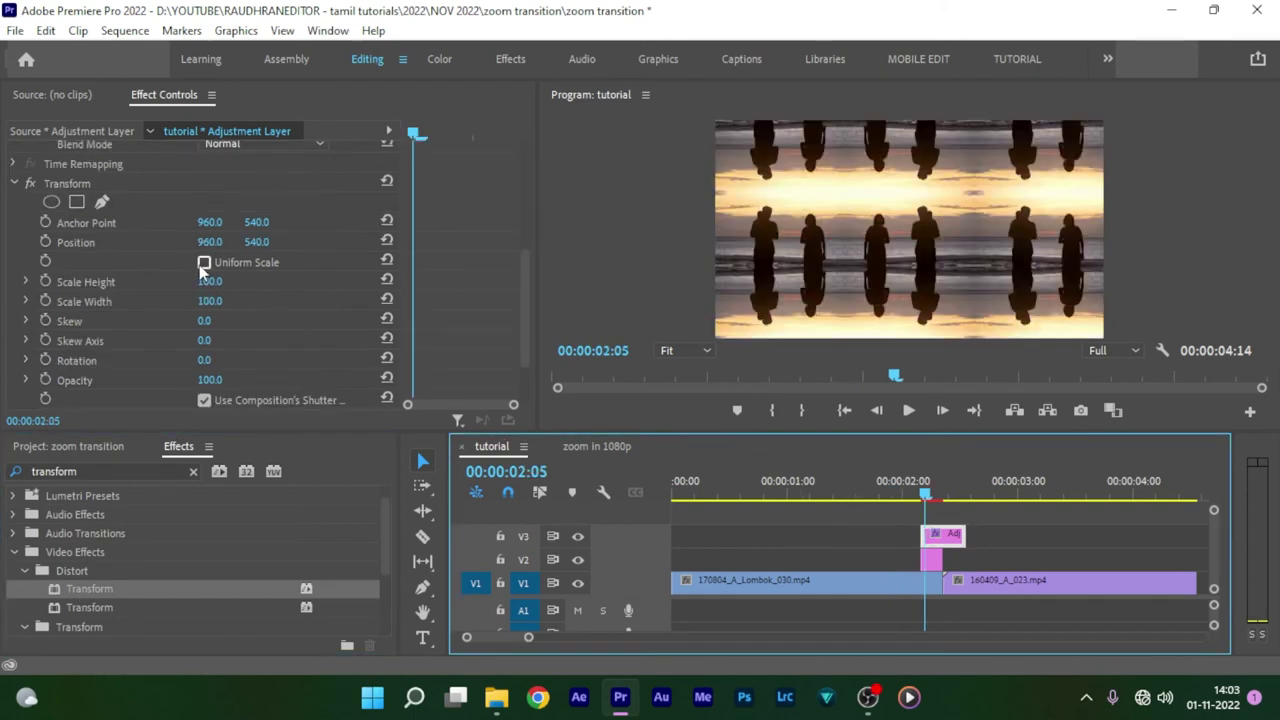
Enable Uniform Scale and set a starting Scale keyframe of 300
left_click(204, 263)
left_click(209, 281)
type("3")
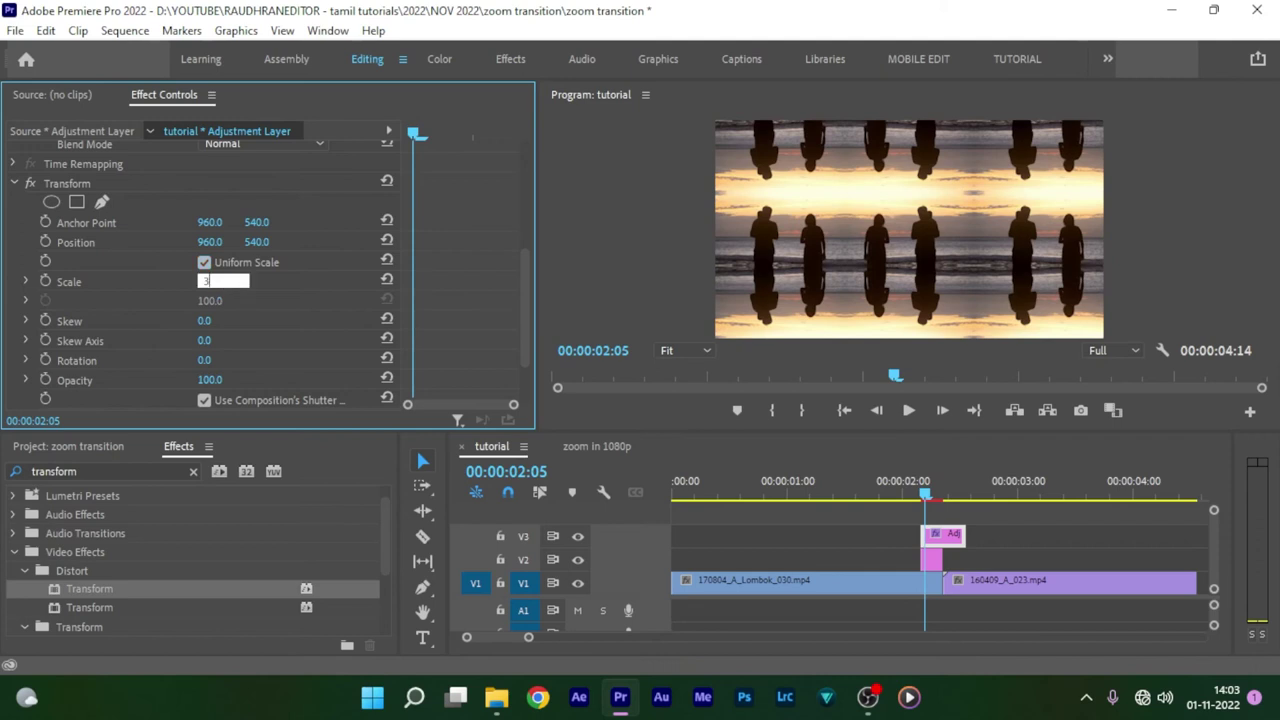
type("00")
key("Return")
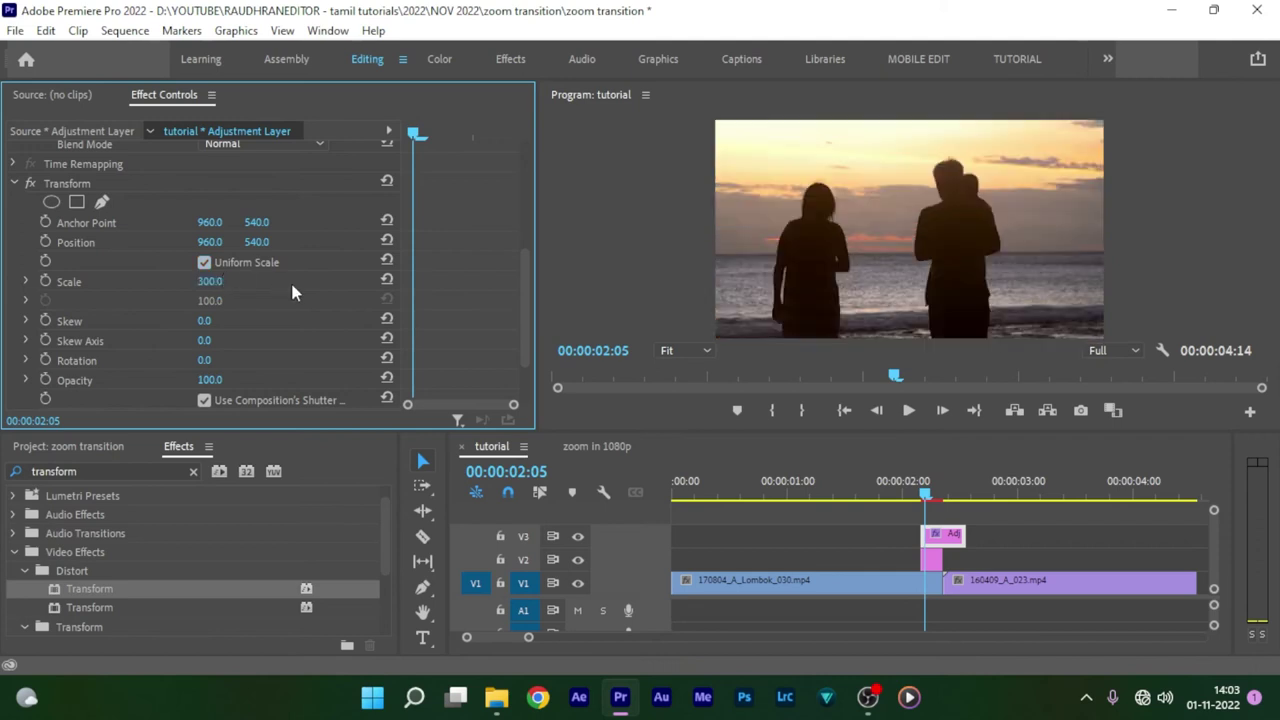
scroll(92, 228, "down", 1)
key("Left")
left_click(45, 244)
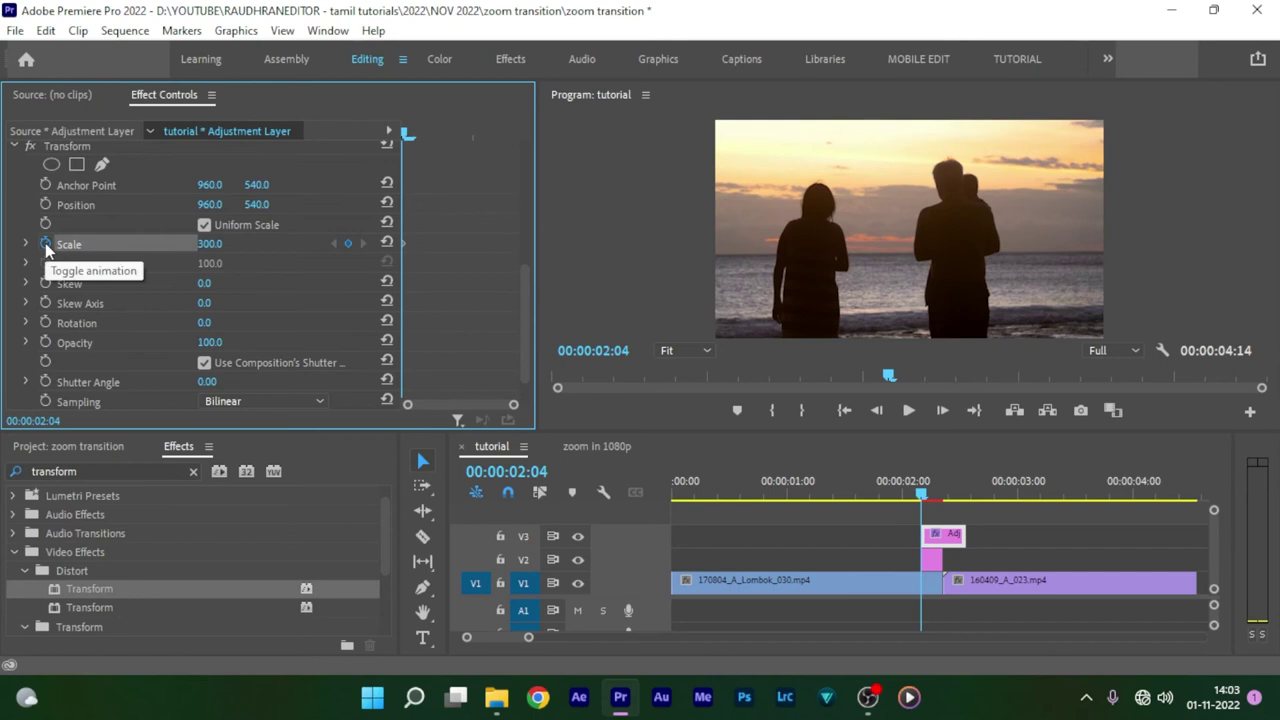
Add a Scale 100 keyframe at the adjustment layer's end
left_click_drag(407, 139, 524, 143)
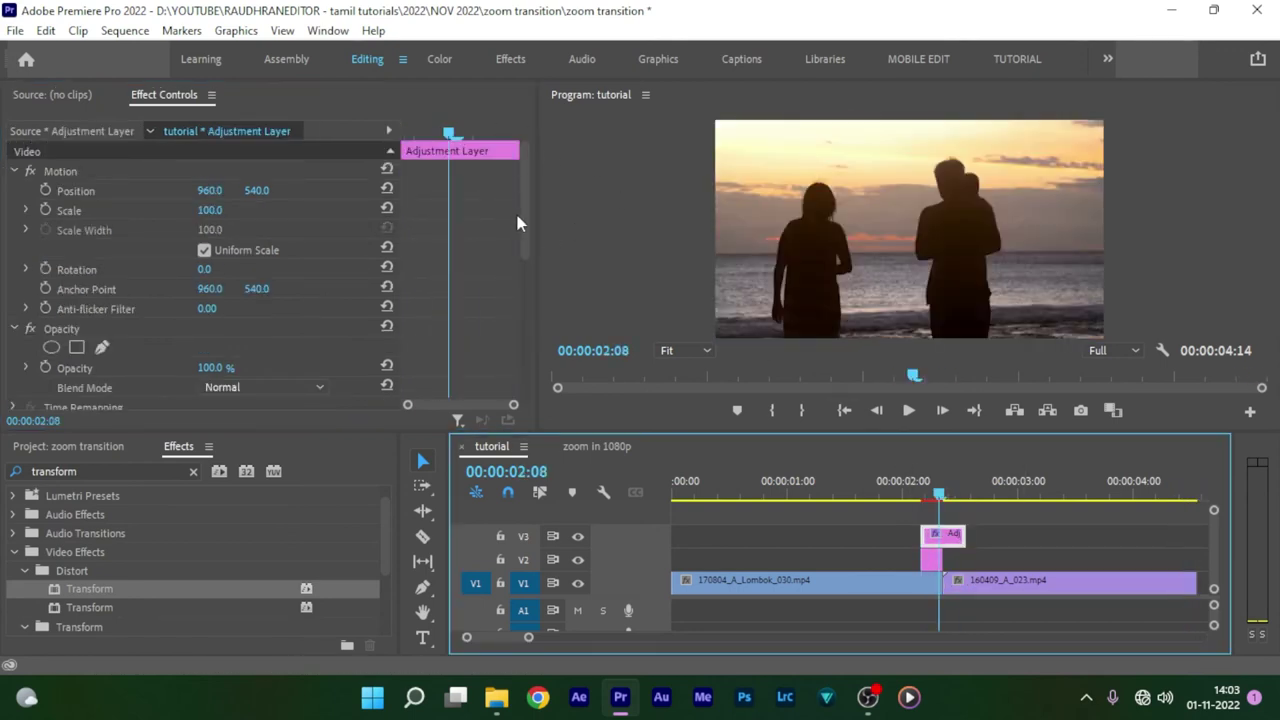
scroll(260, 280, "down", 5)
left_click(211, 202)
type("100")
key("Return")
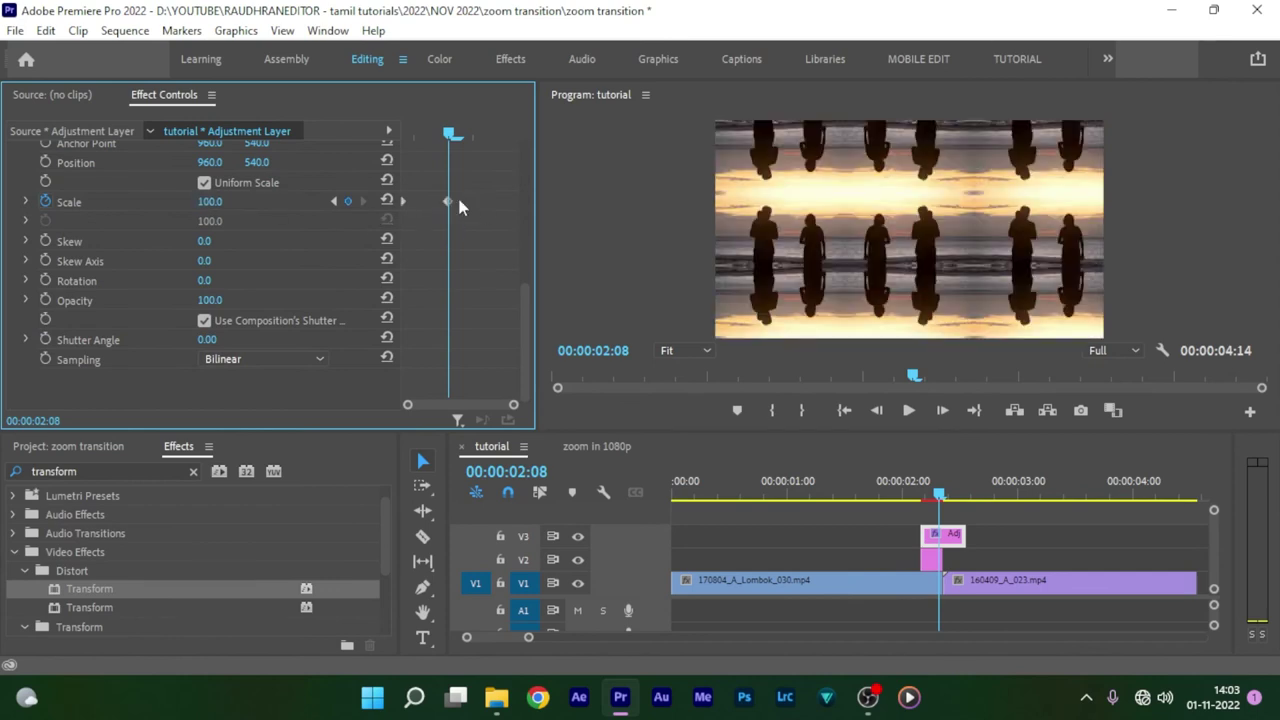
left_click_drag(449, 201, 516, 203)
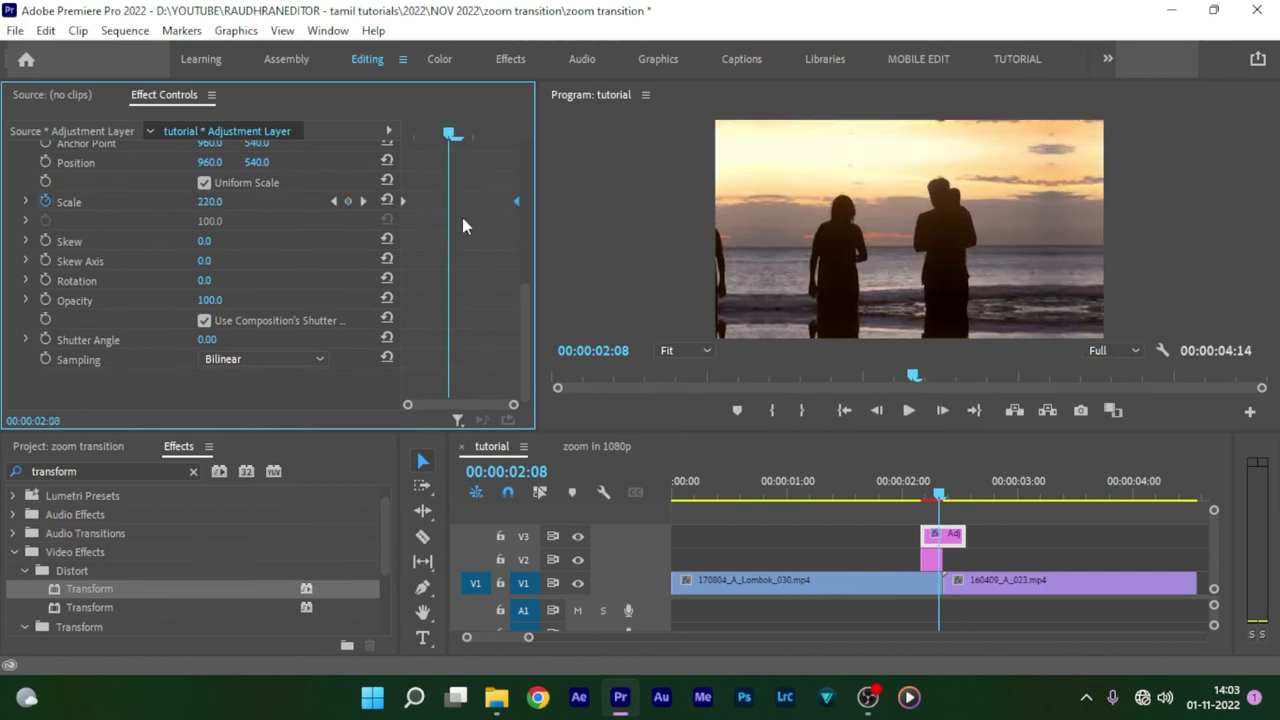
Set the Transform Shutter Angle to 330 for motion blur
left_click(206, 339)
type("330")
key("Return")
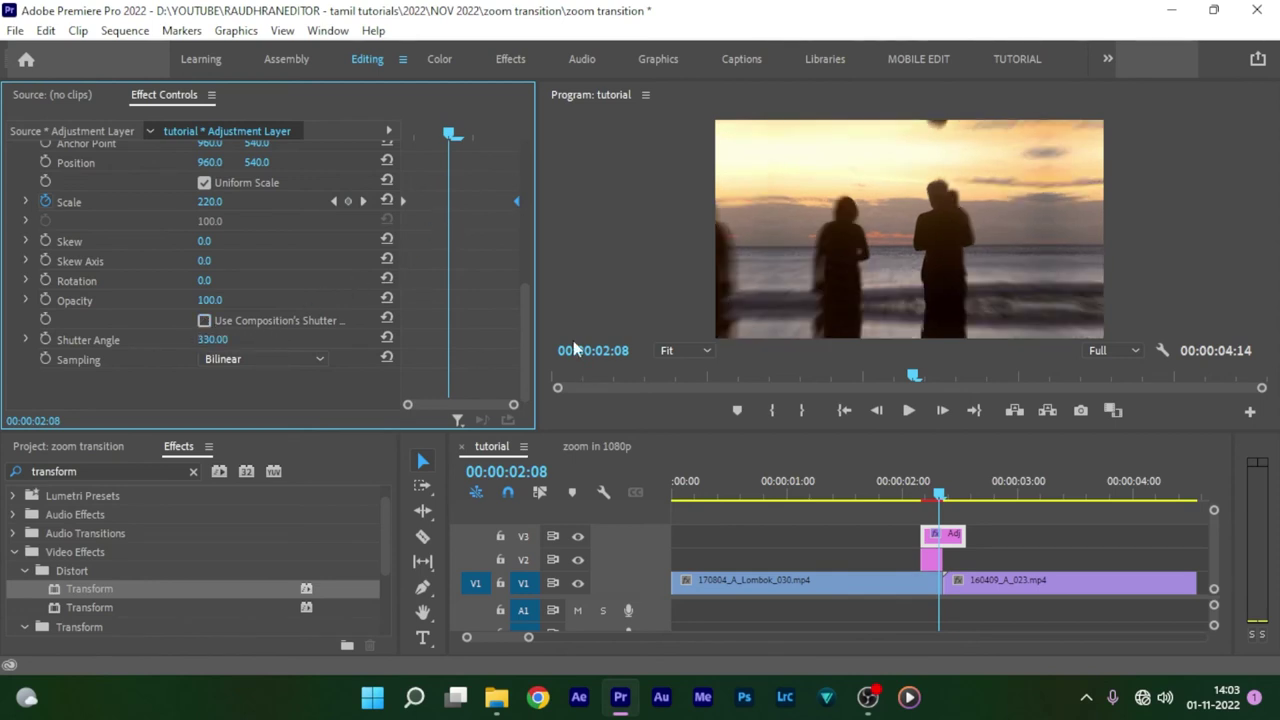
Apply Ease In and Ease Out to the Scale keyframes and reshape the velocity curve
right_click(515, 201)
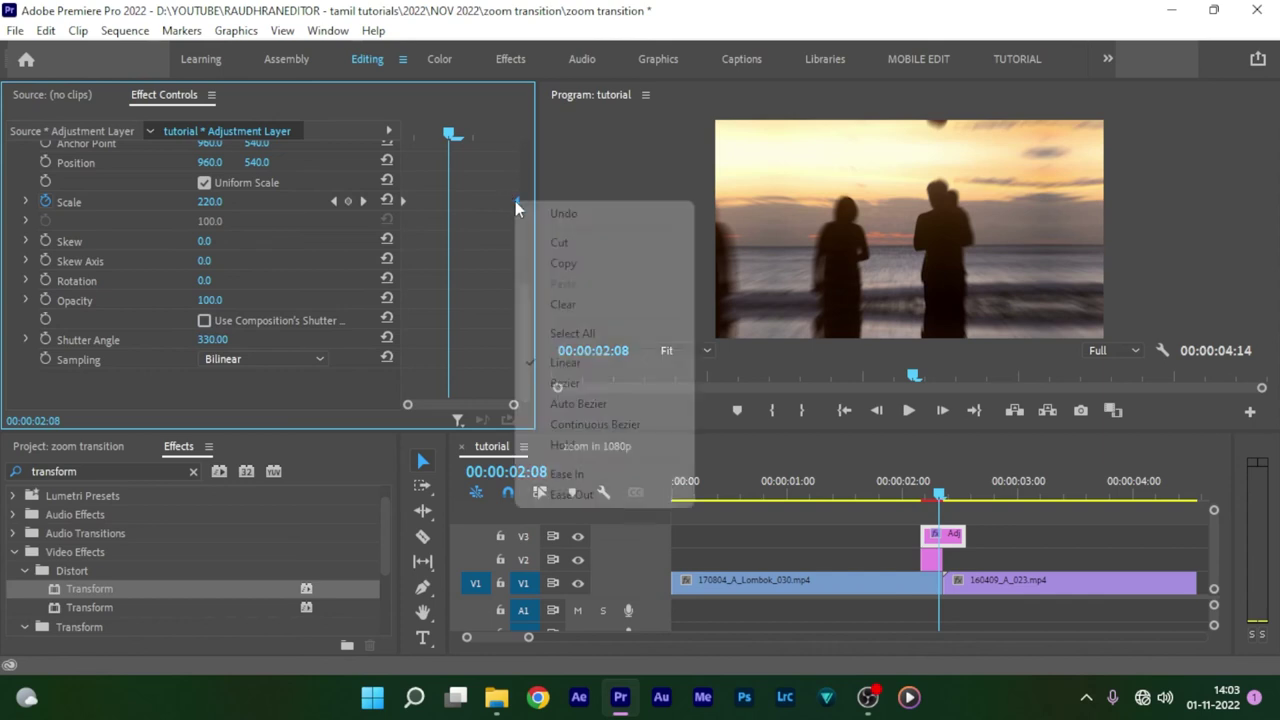
left_click(565, 474)
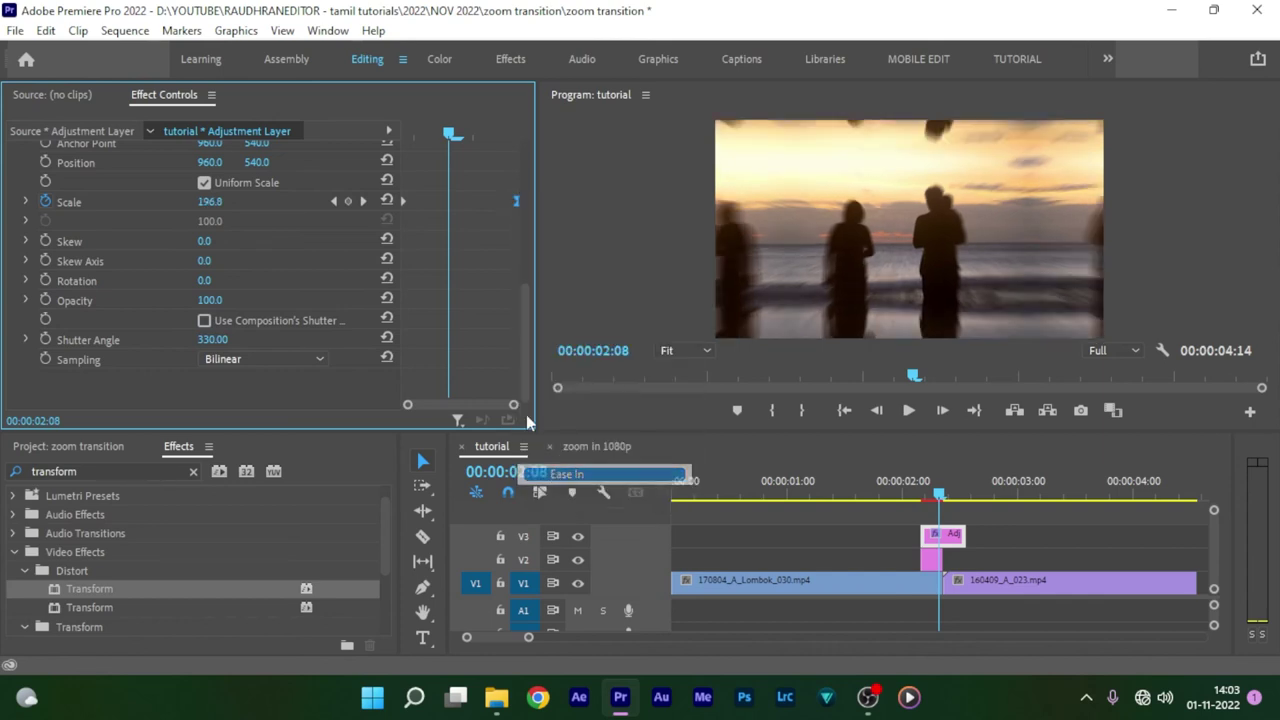
right_click(407, 203)
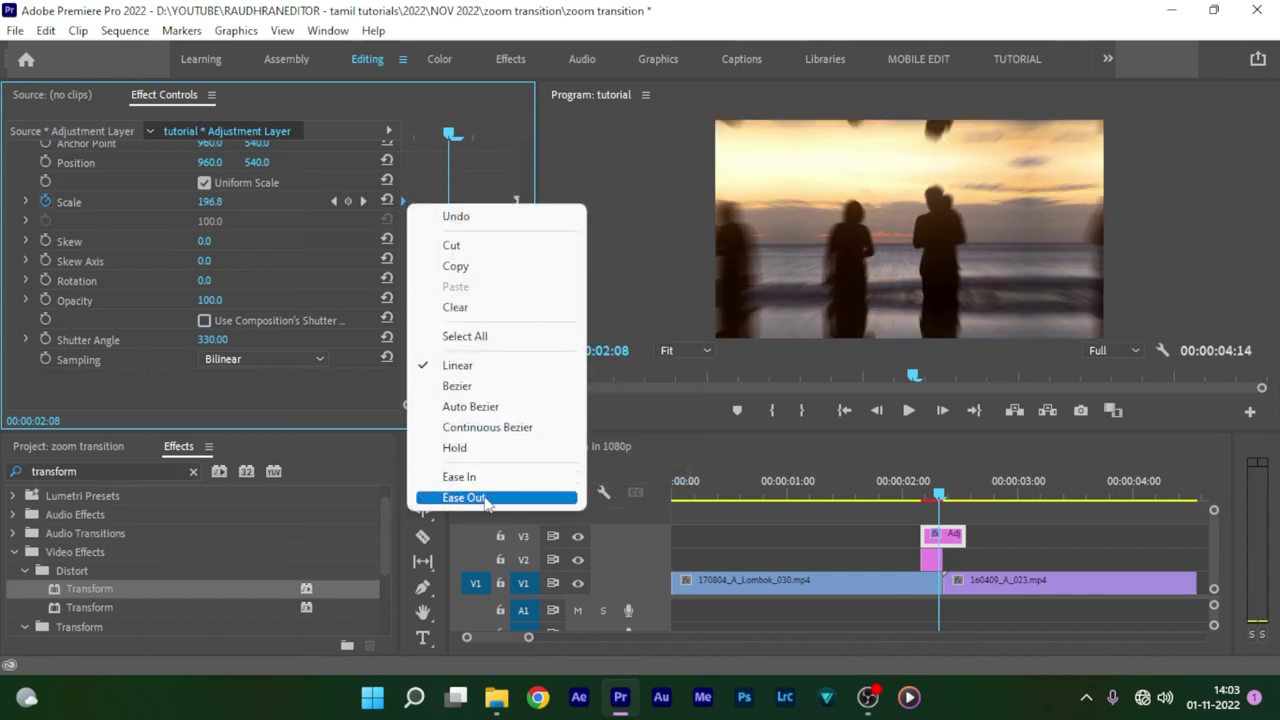
left_click(510, 497)
left_click(26, 203)
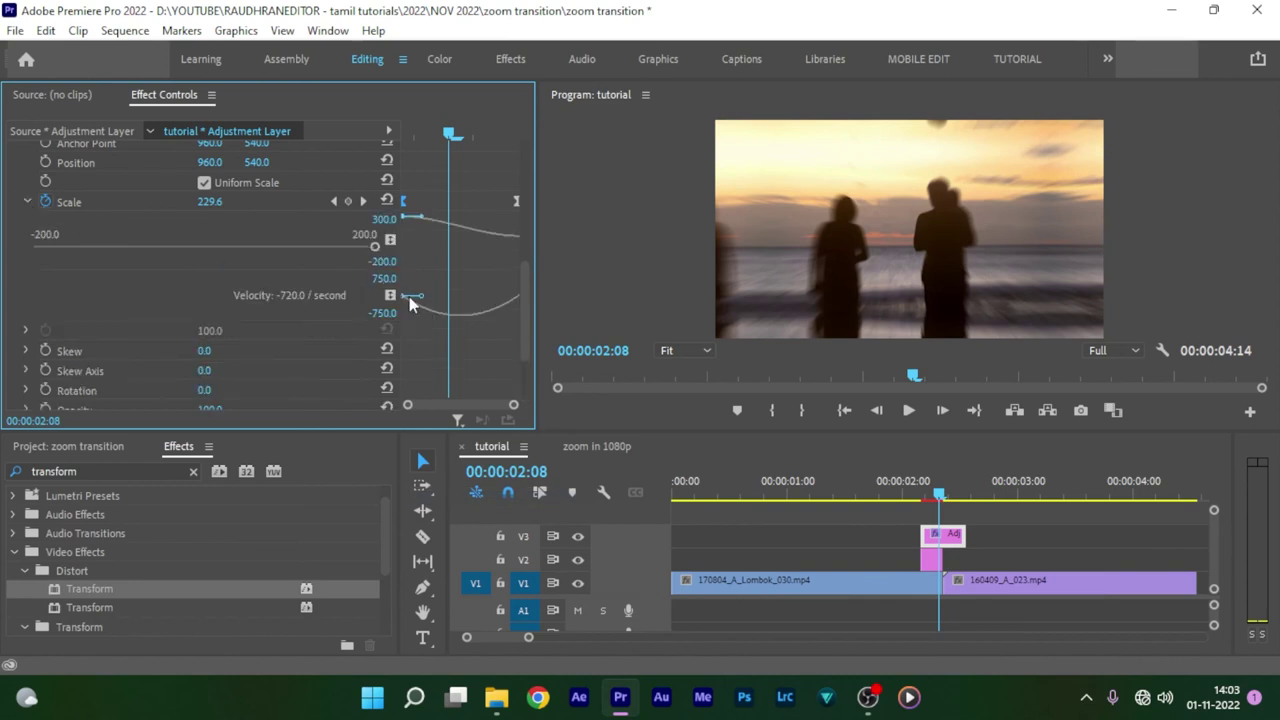
left_click_drag(421, 300, 442, 294)
Play the finished zoom-out transition from 01:23
left_click(896, 490)
key("space")
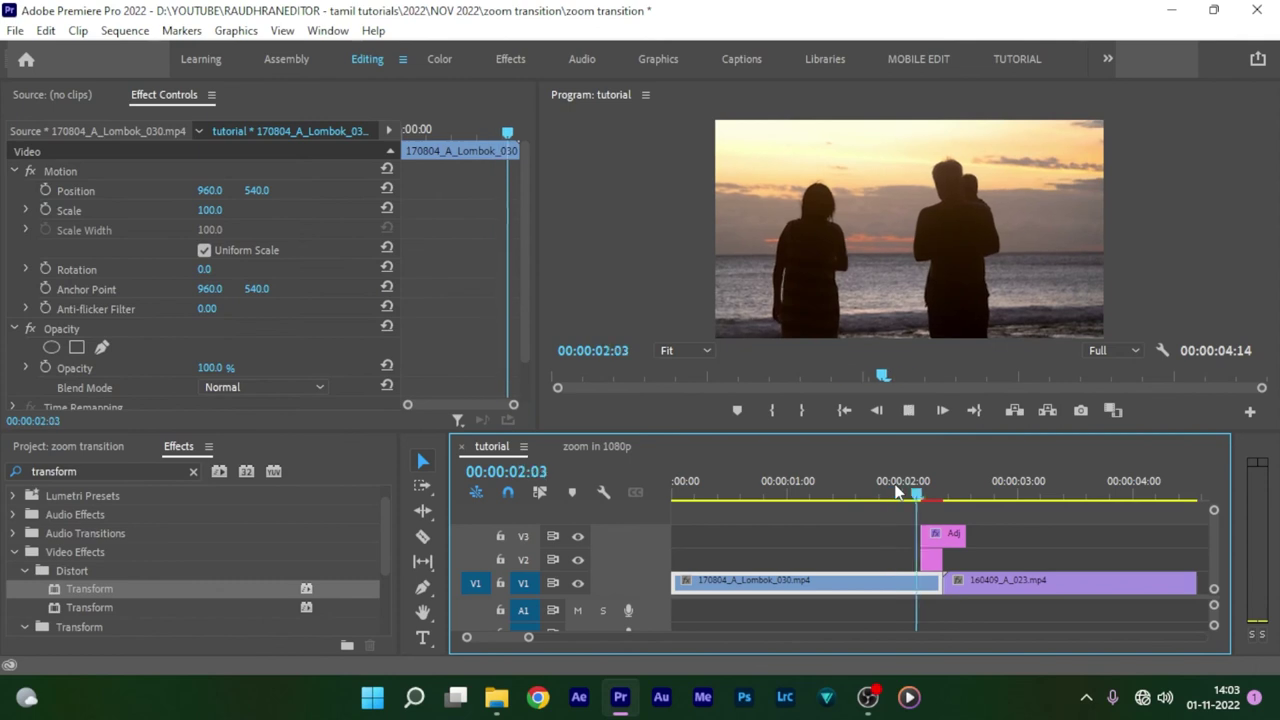
left_click(896, 490)
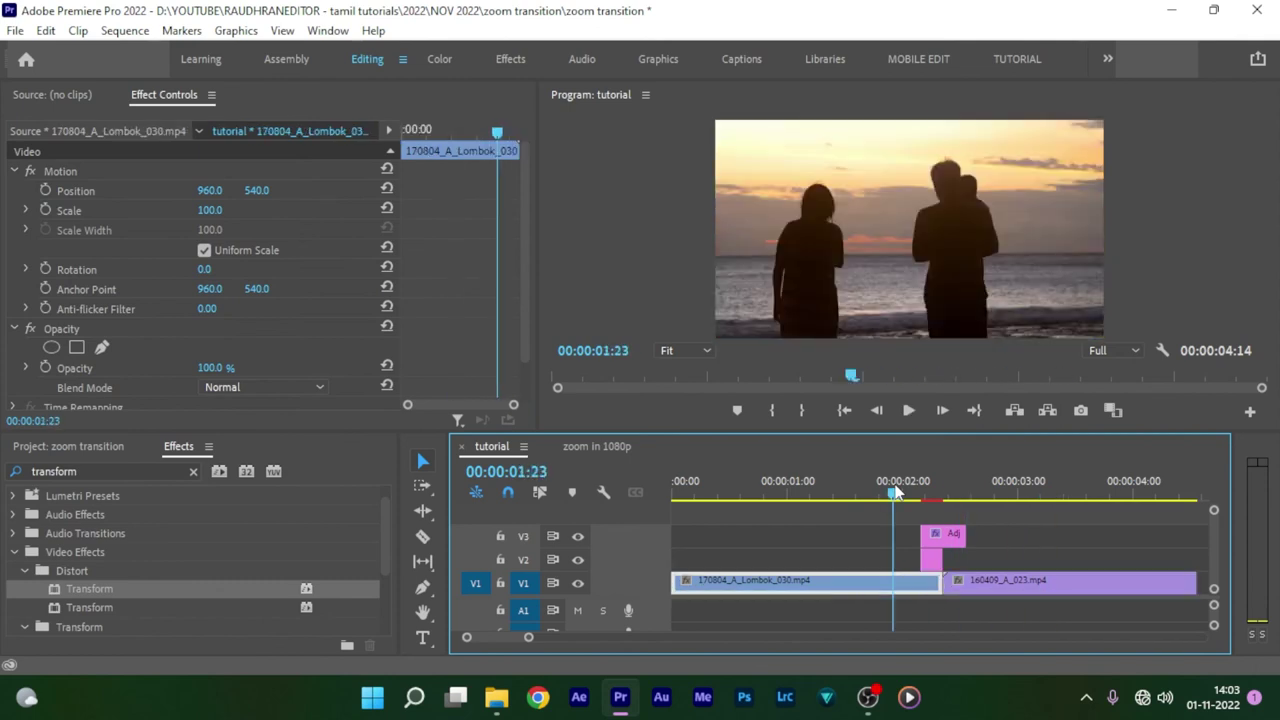